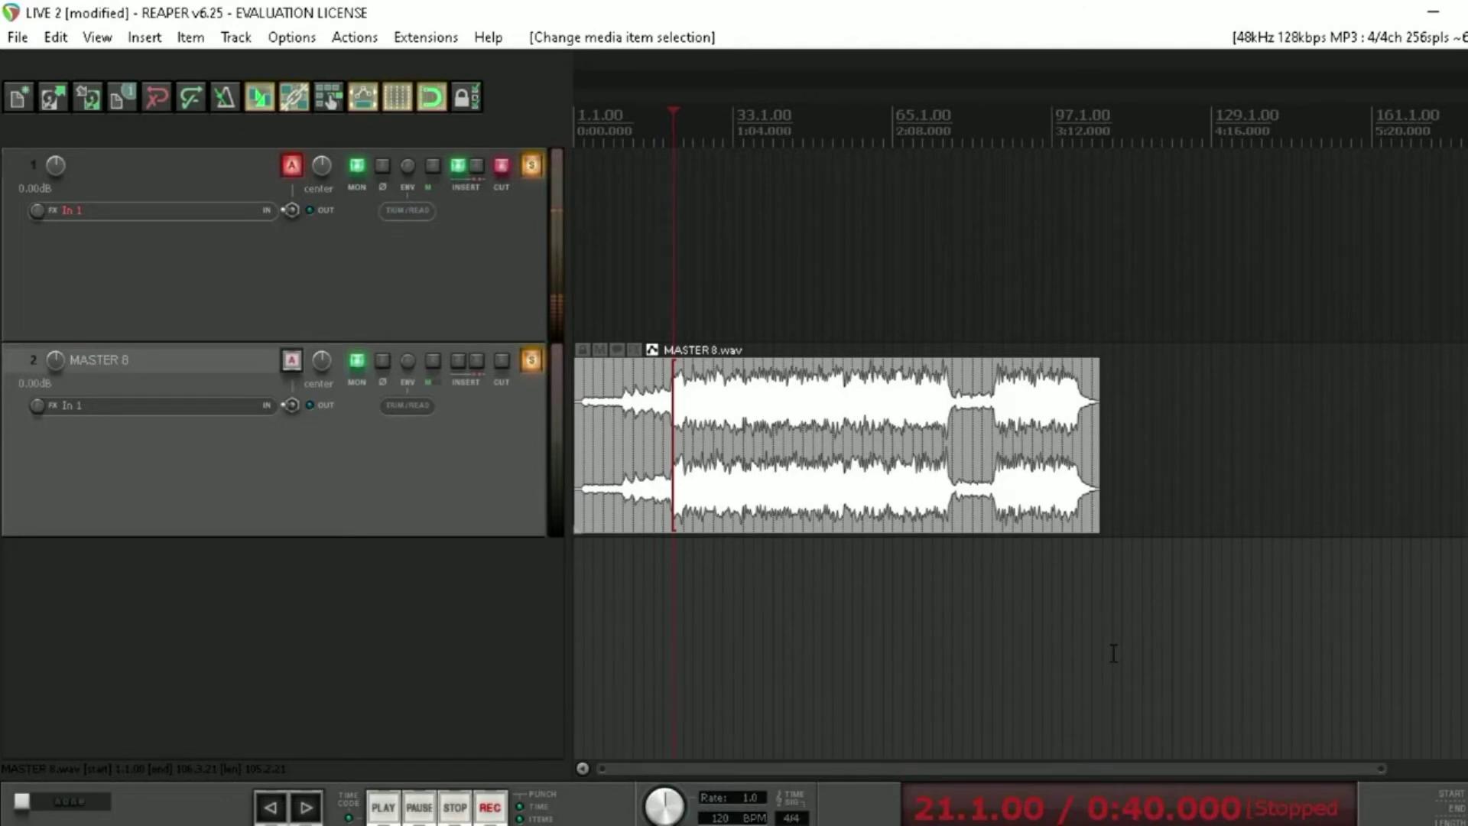
# Add the TR5 White 2A compressor from the IK MULTIMEDIA folder to the MASTER 8 track and close its FX chain
pyautogui.click(459, 359)
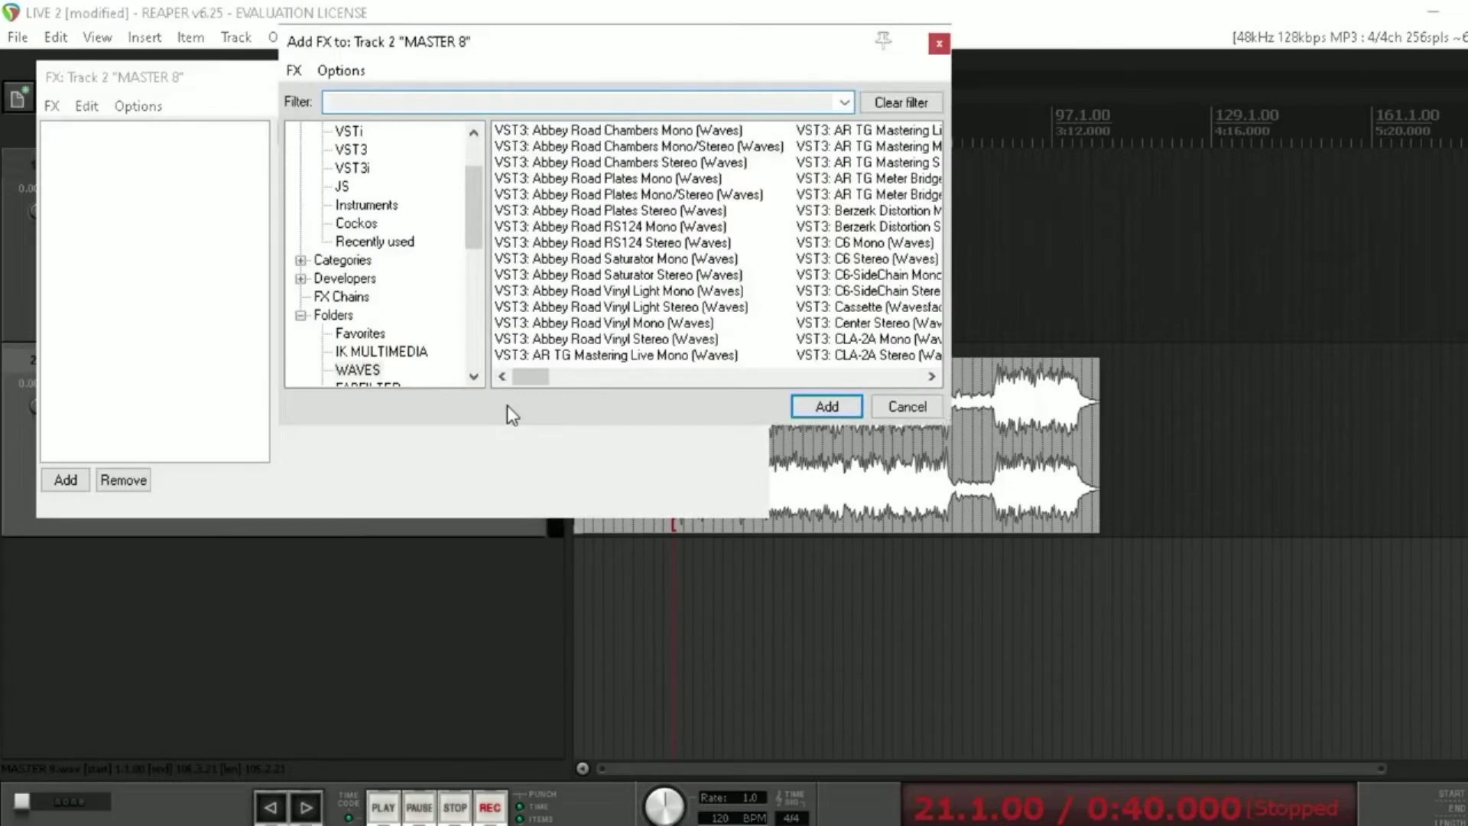
pyautogui.click(403, 354)
pyautogui.click(776, 375)
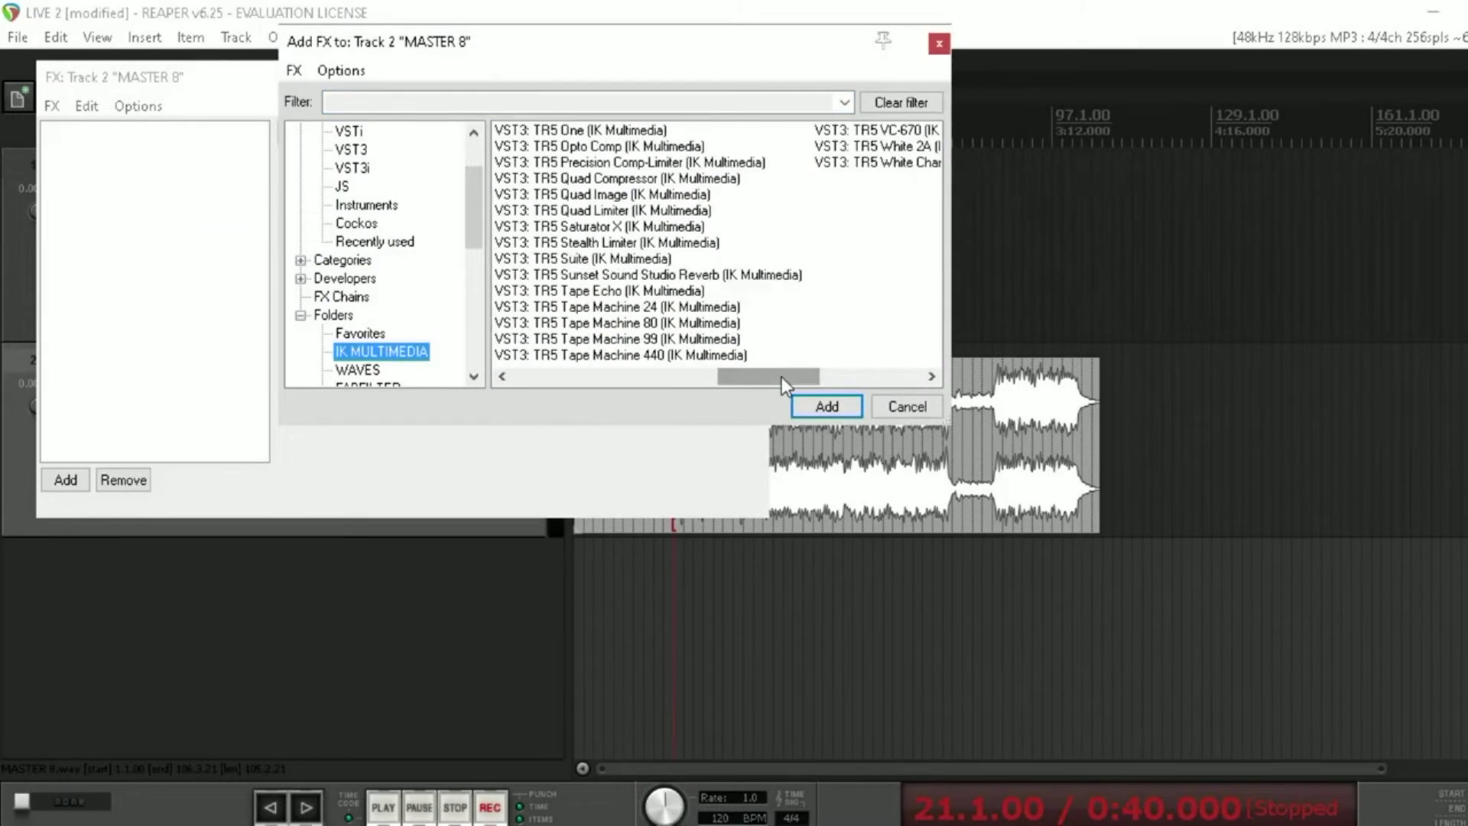
pyautogui.doubleClick(891, 163)
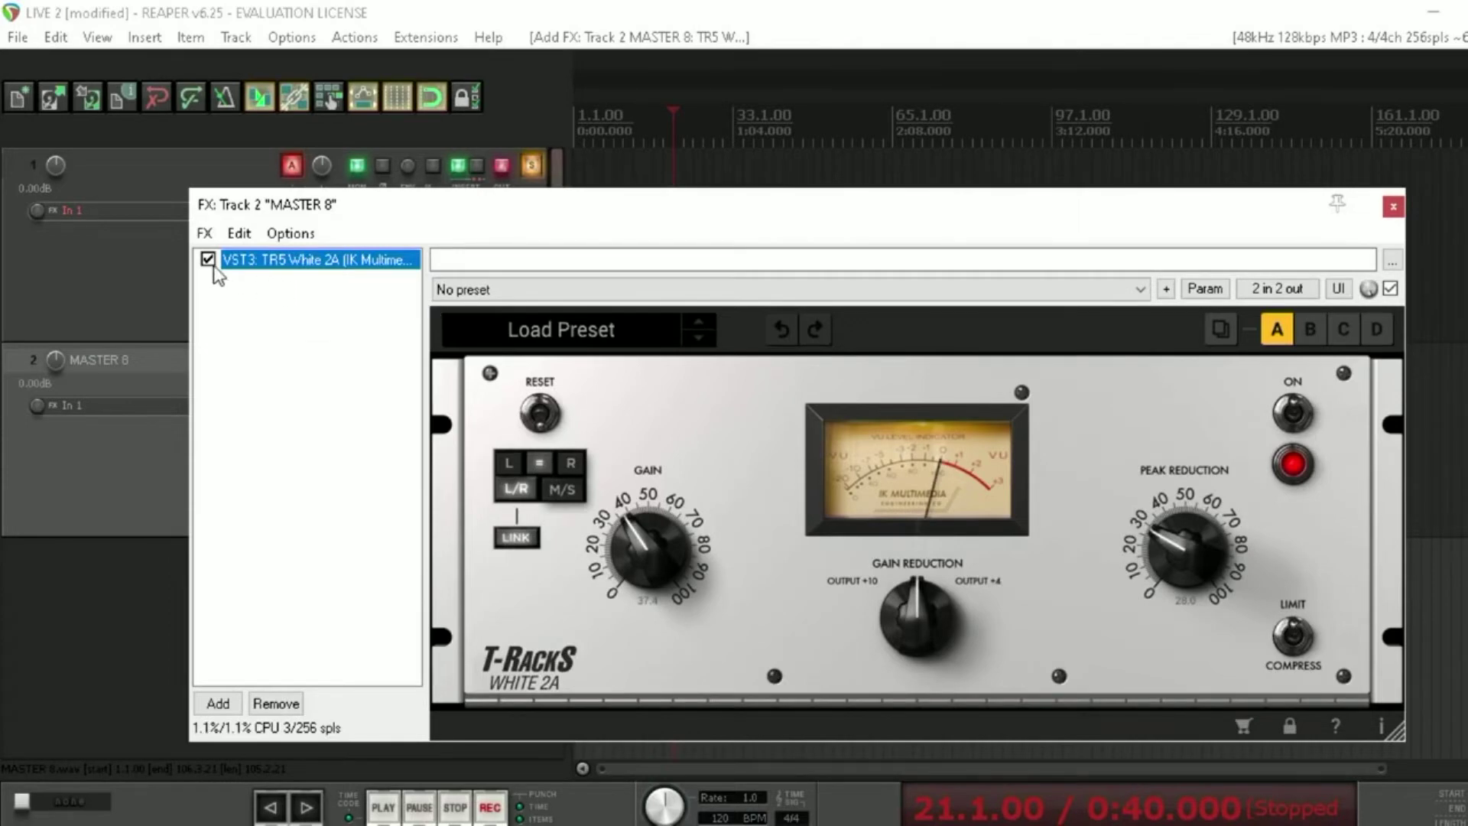
pyautogui.click(1399, 208)
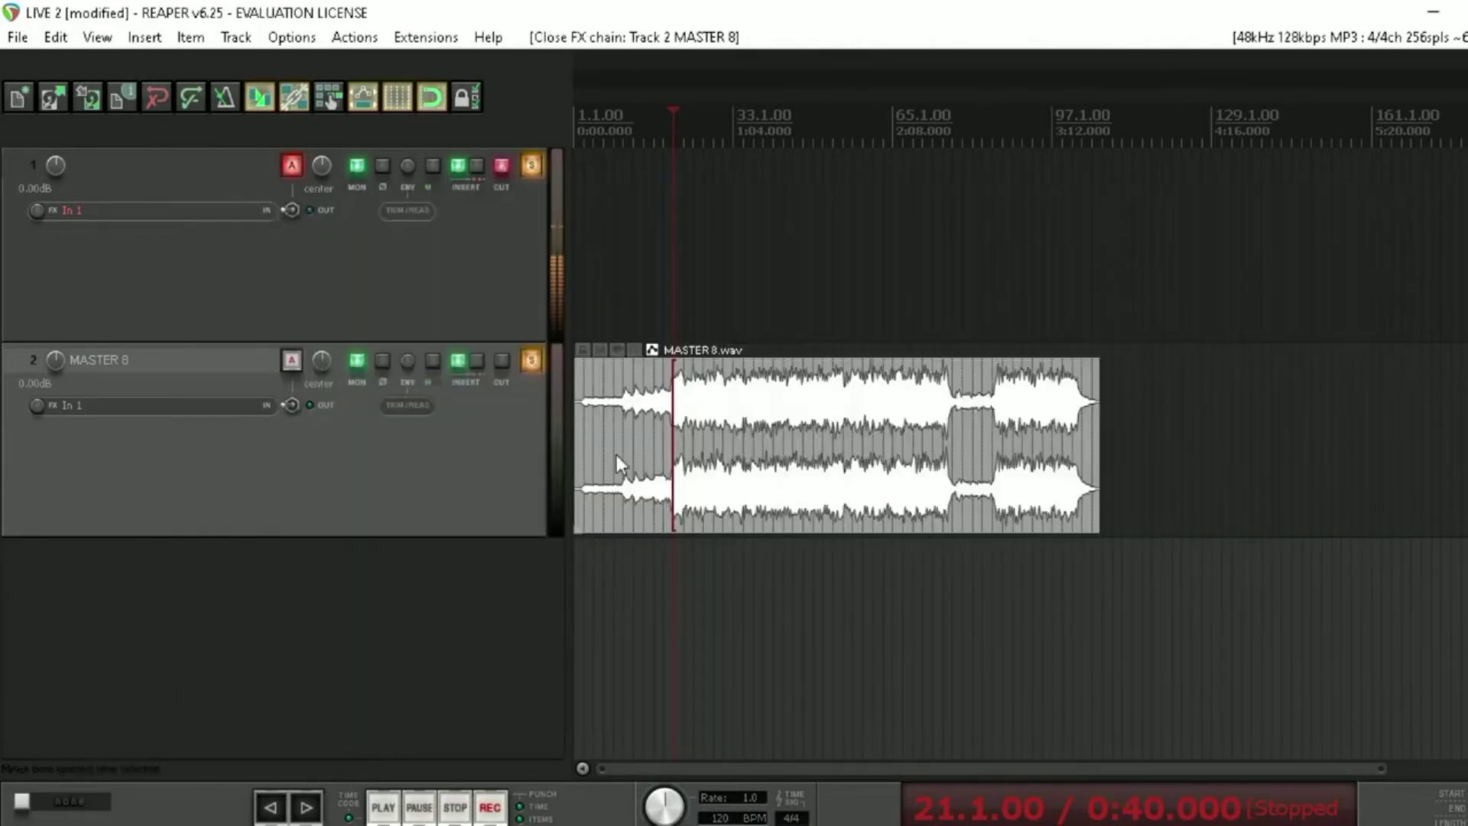
# Audition the MASTER 8 track from 0:40 with its effects bypassed, stop playback and re-enable the effects
pyautogui.click(477, 360)
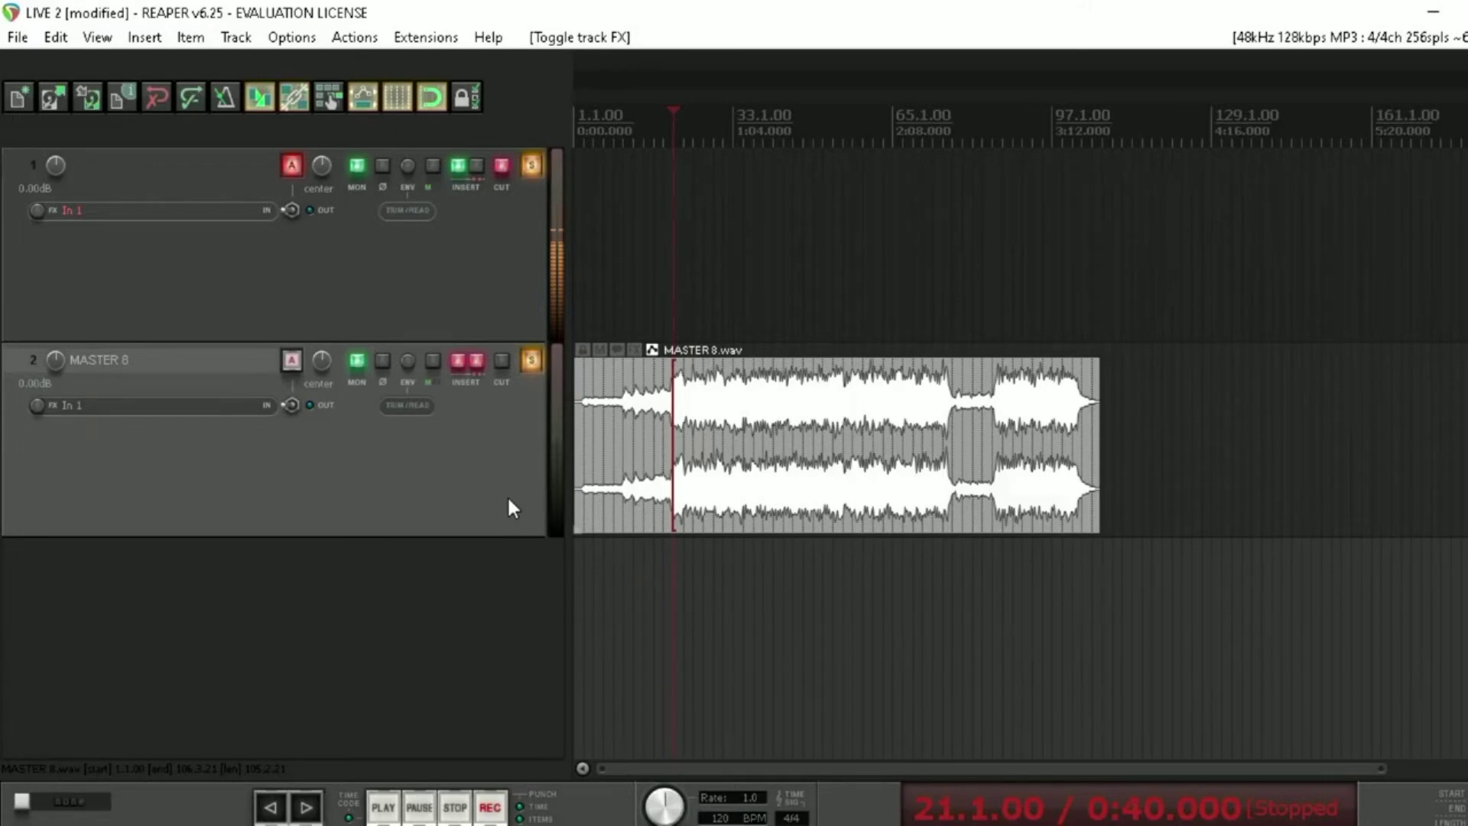
pyautogui.press('space')
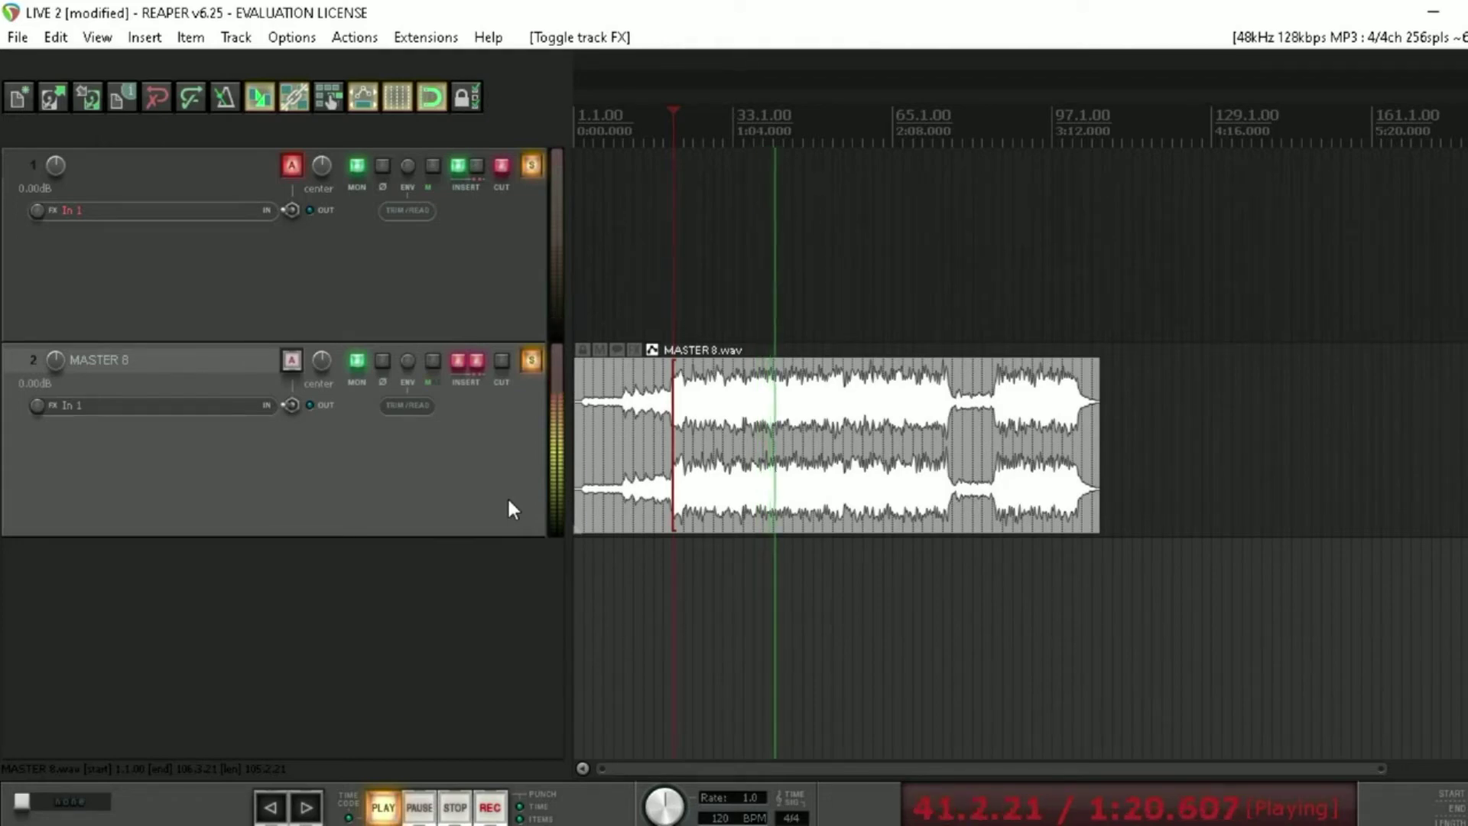
pyautogui.press('space')
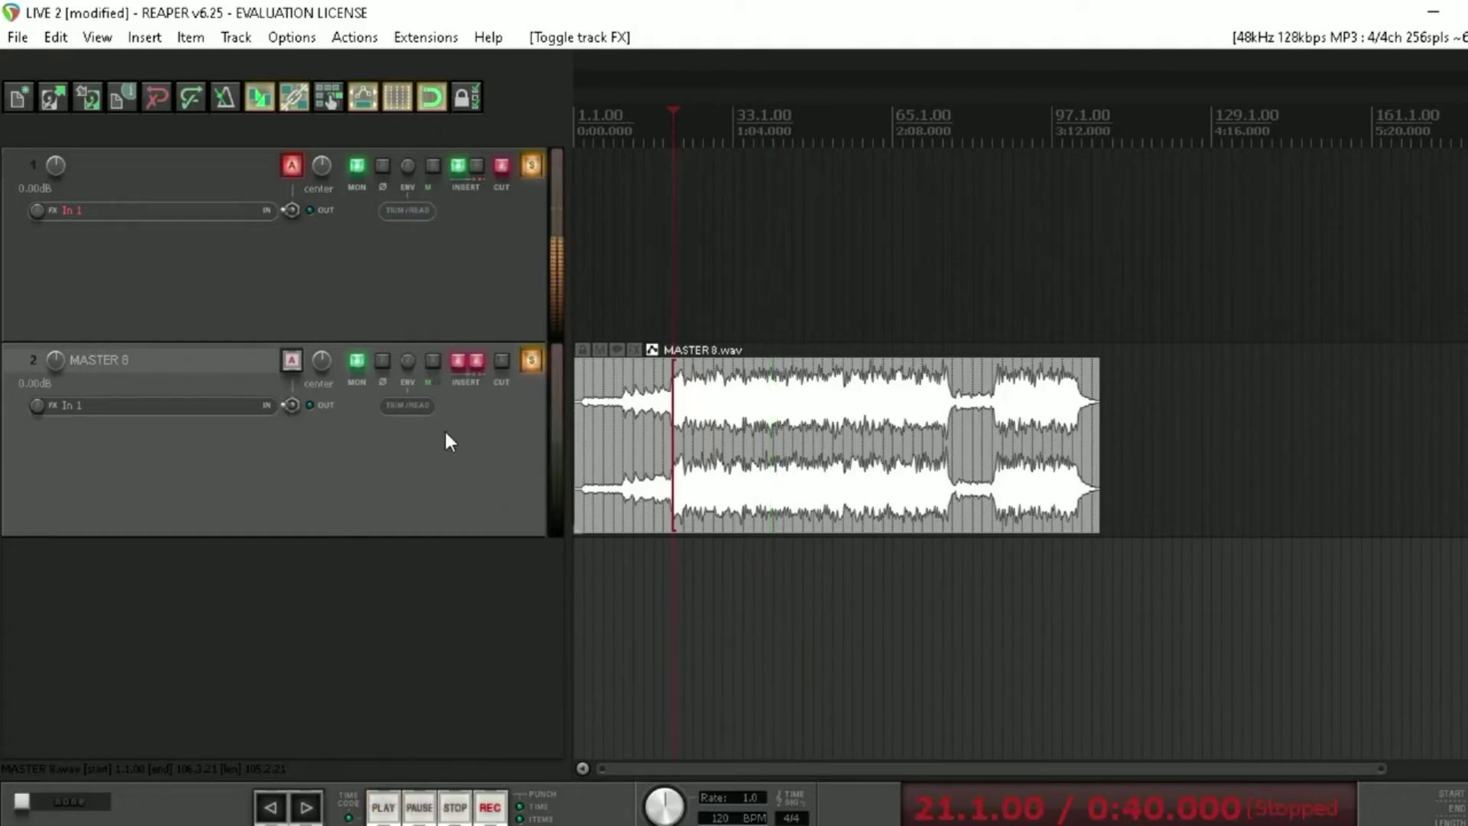
pyautogui.click(476, 360)
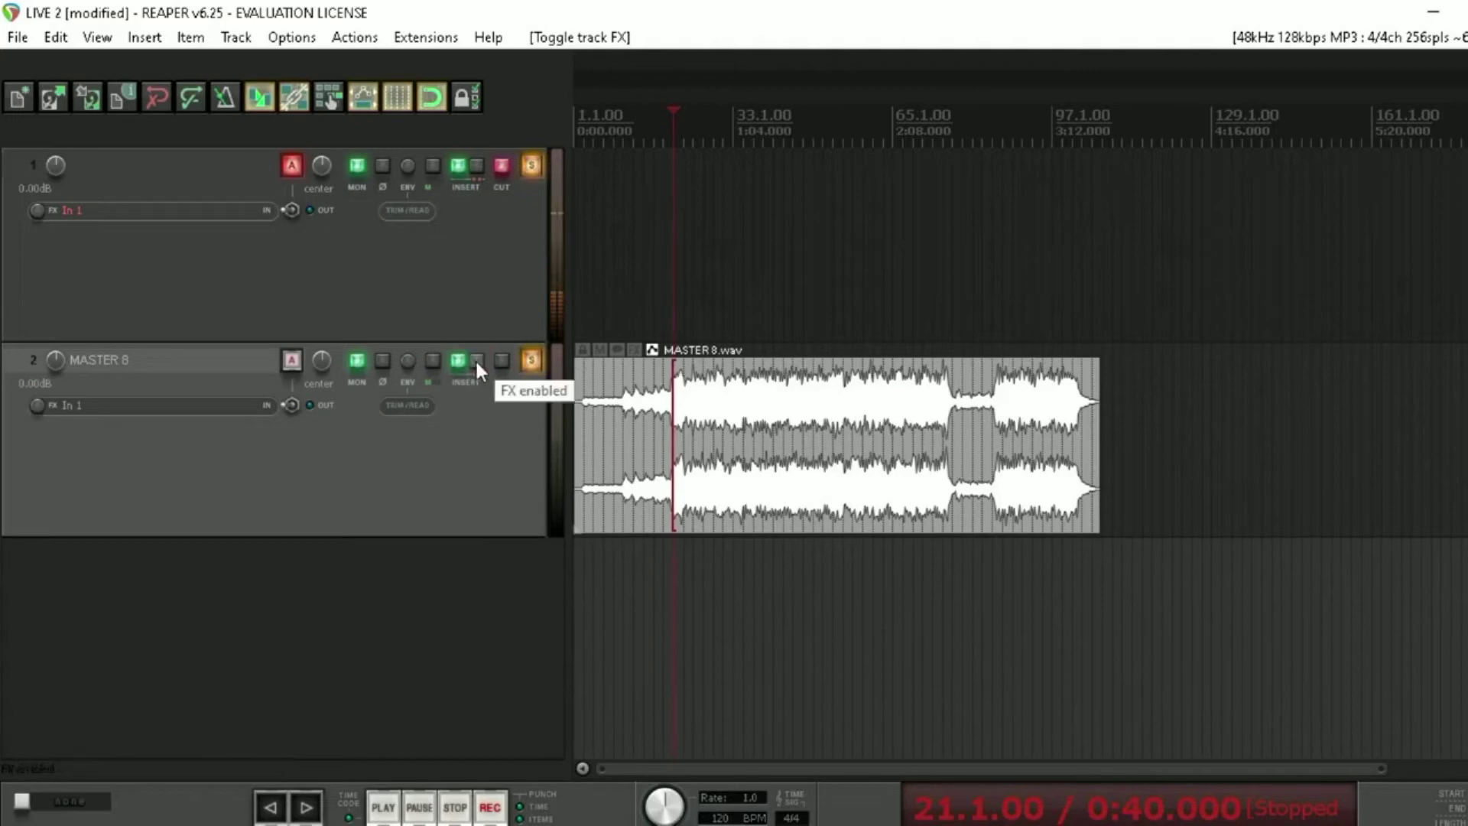
# During playback of MASTER 8, lower the White 2A's gain to 29.8 and its peak reduction to 18.0
pyautogui.click(463, 361)
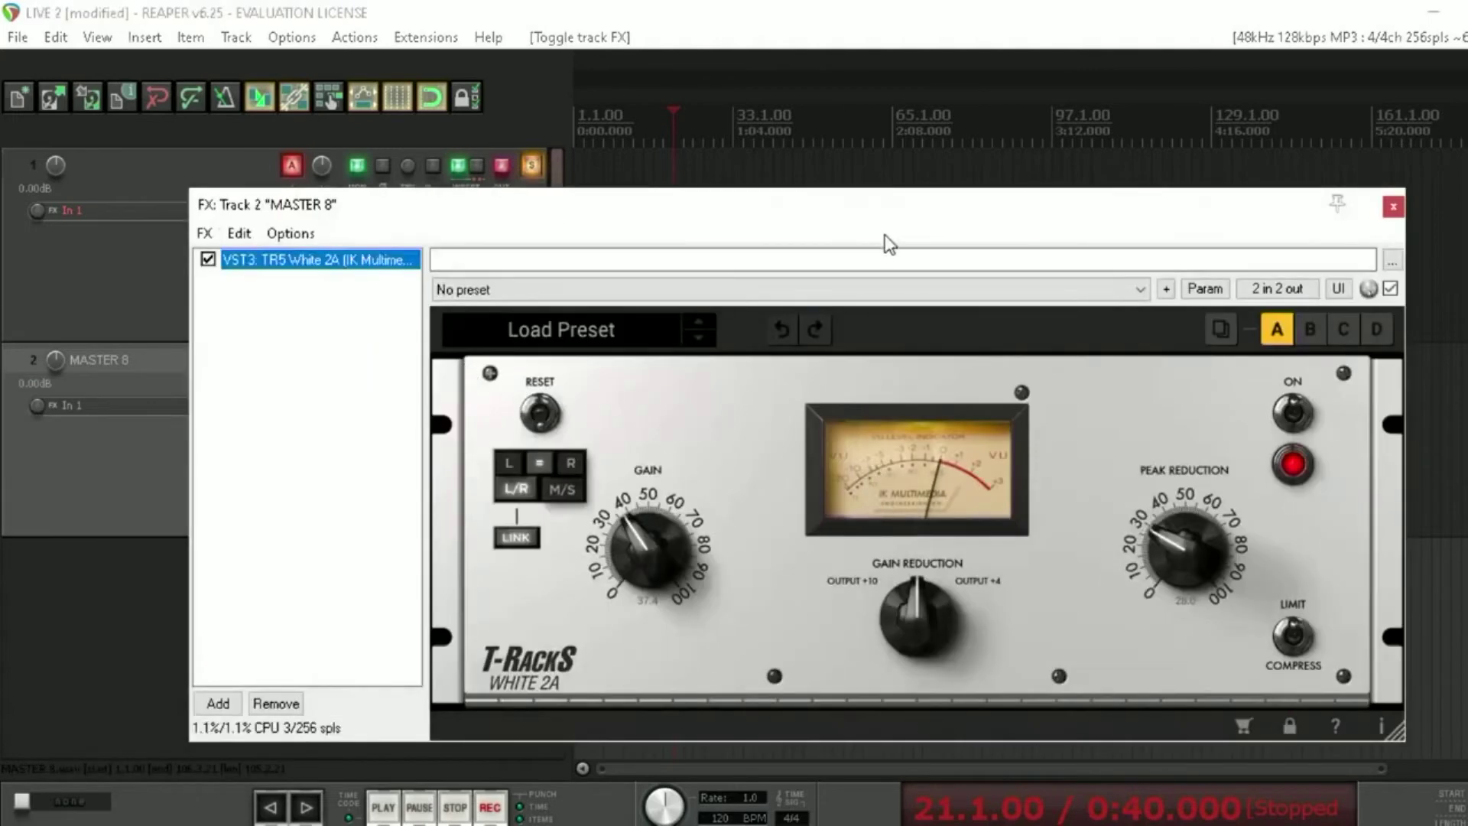
pyautogui.moveTo(888, 209); pyautogui.dragTo(845, 124)
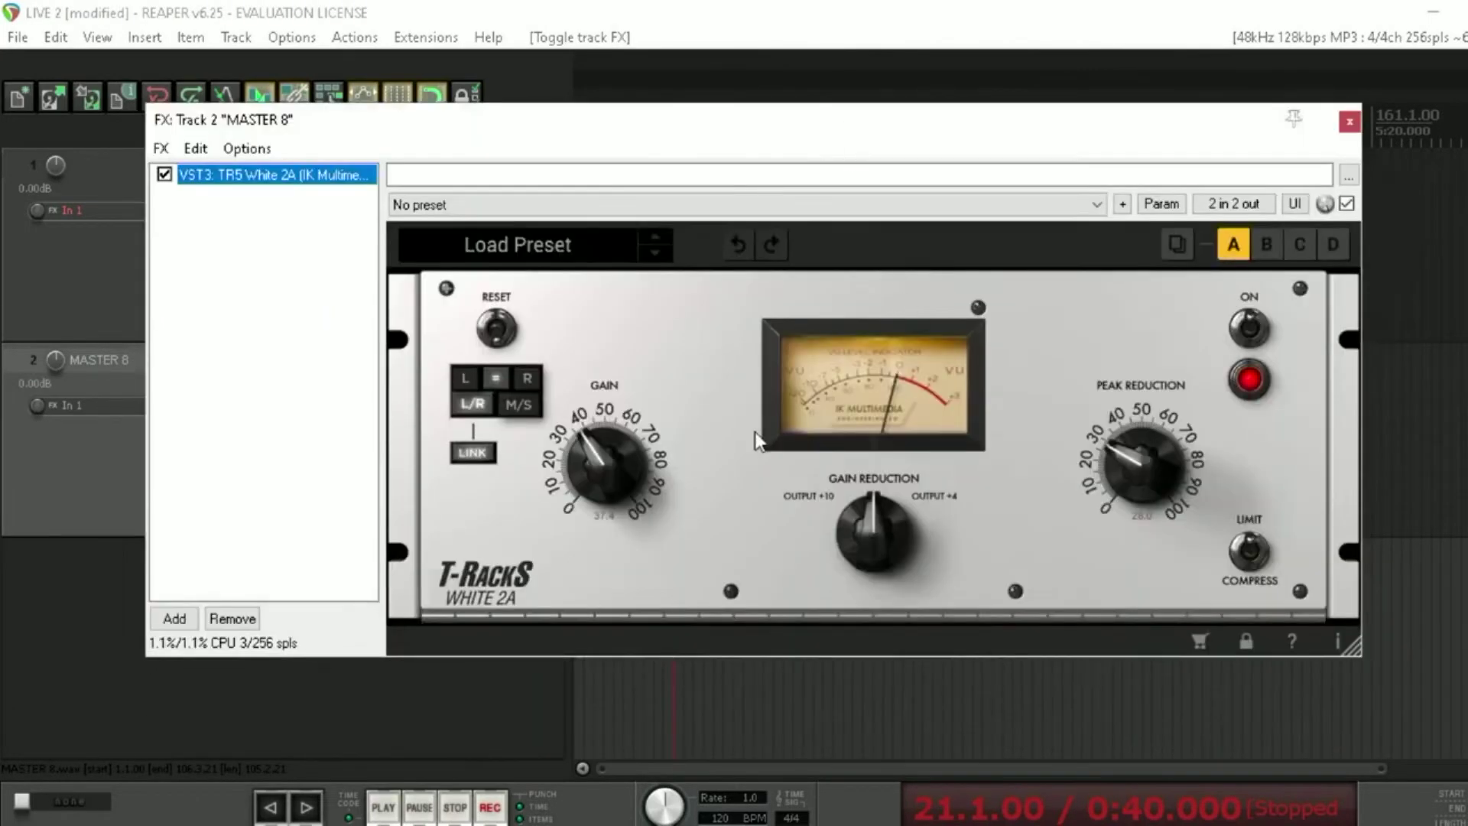
pyautogui.moveTo(884, 530); pyautogui.dragTo(883, 497)
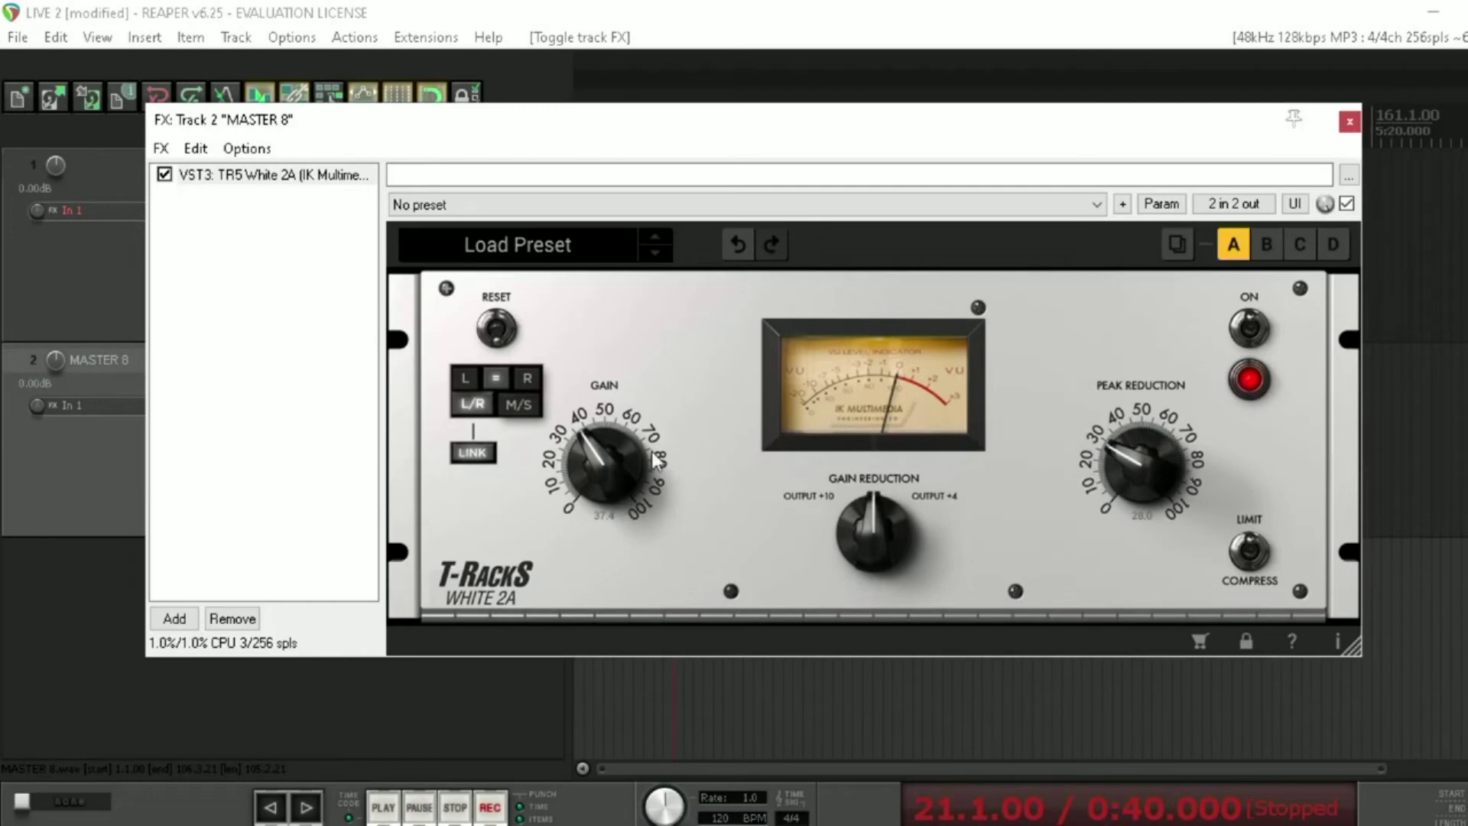
pyautogui.press('space')
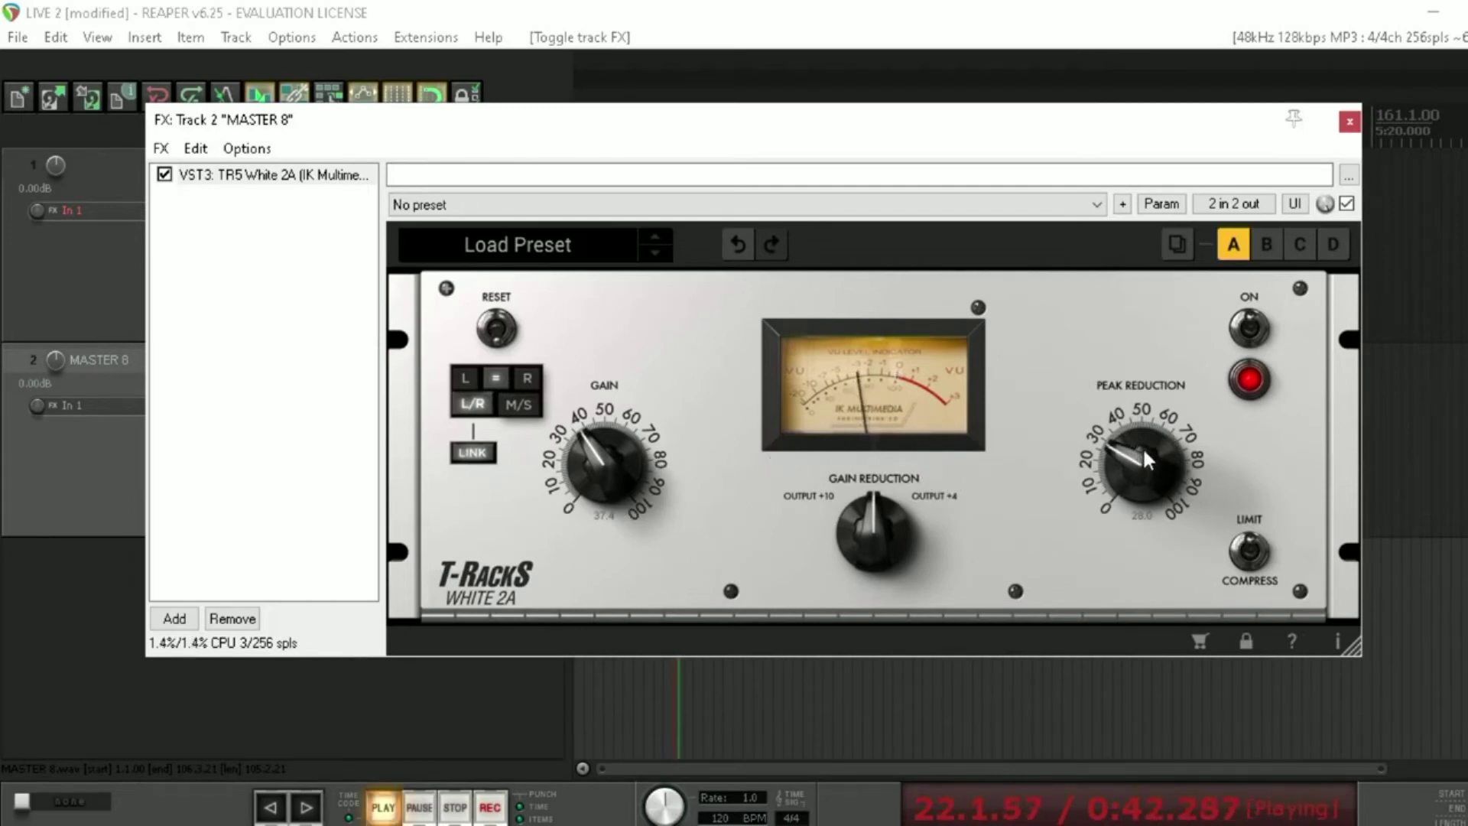
pyautogui.moveTo(606, 462); pyautogui.dragTo(610, 485)
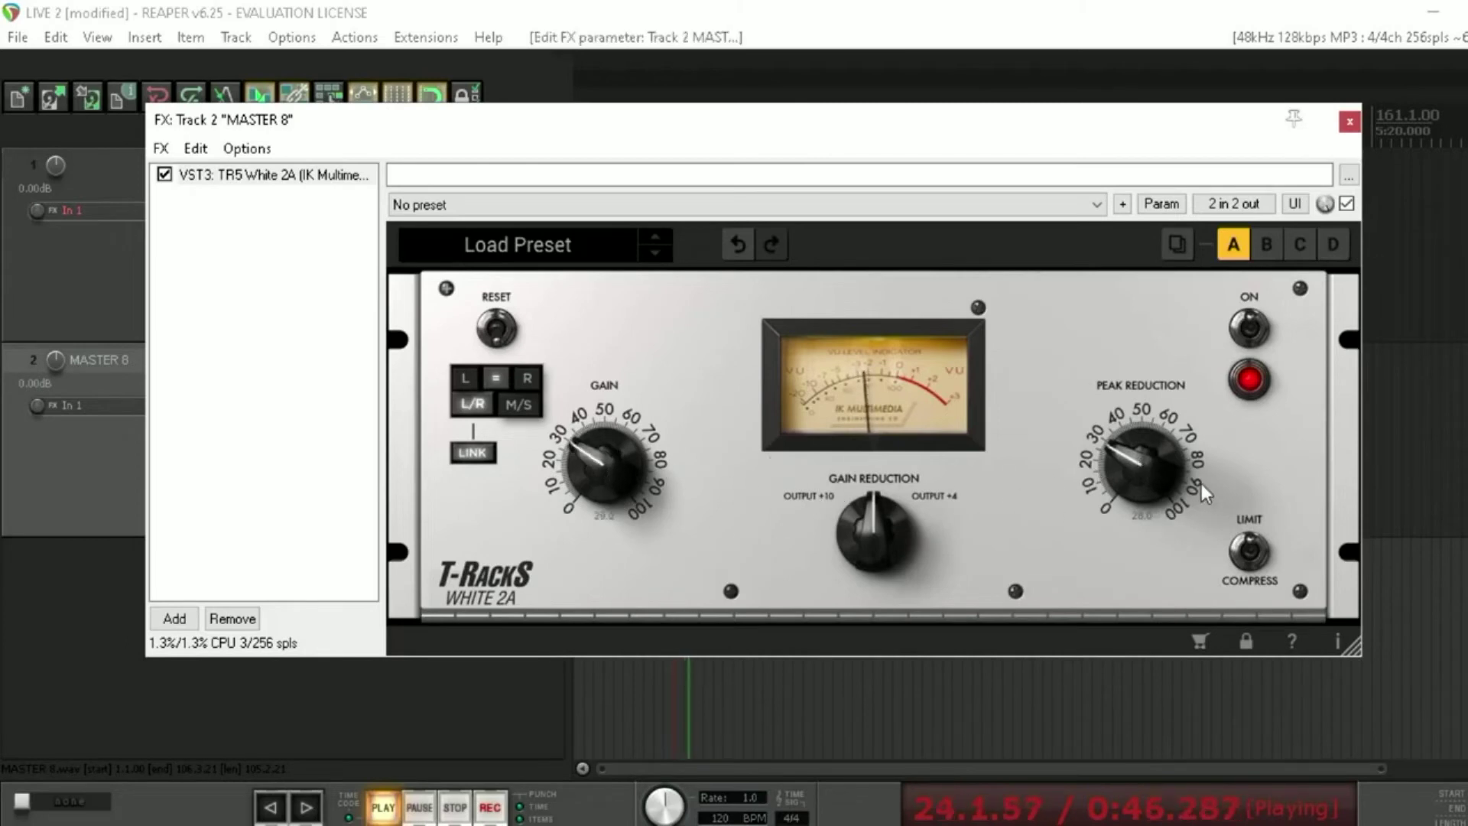
pyautogui.moveTo(1143, 470); pyautogui.dragTo(1143, 491)
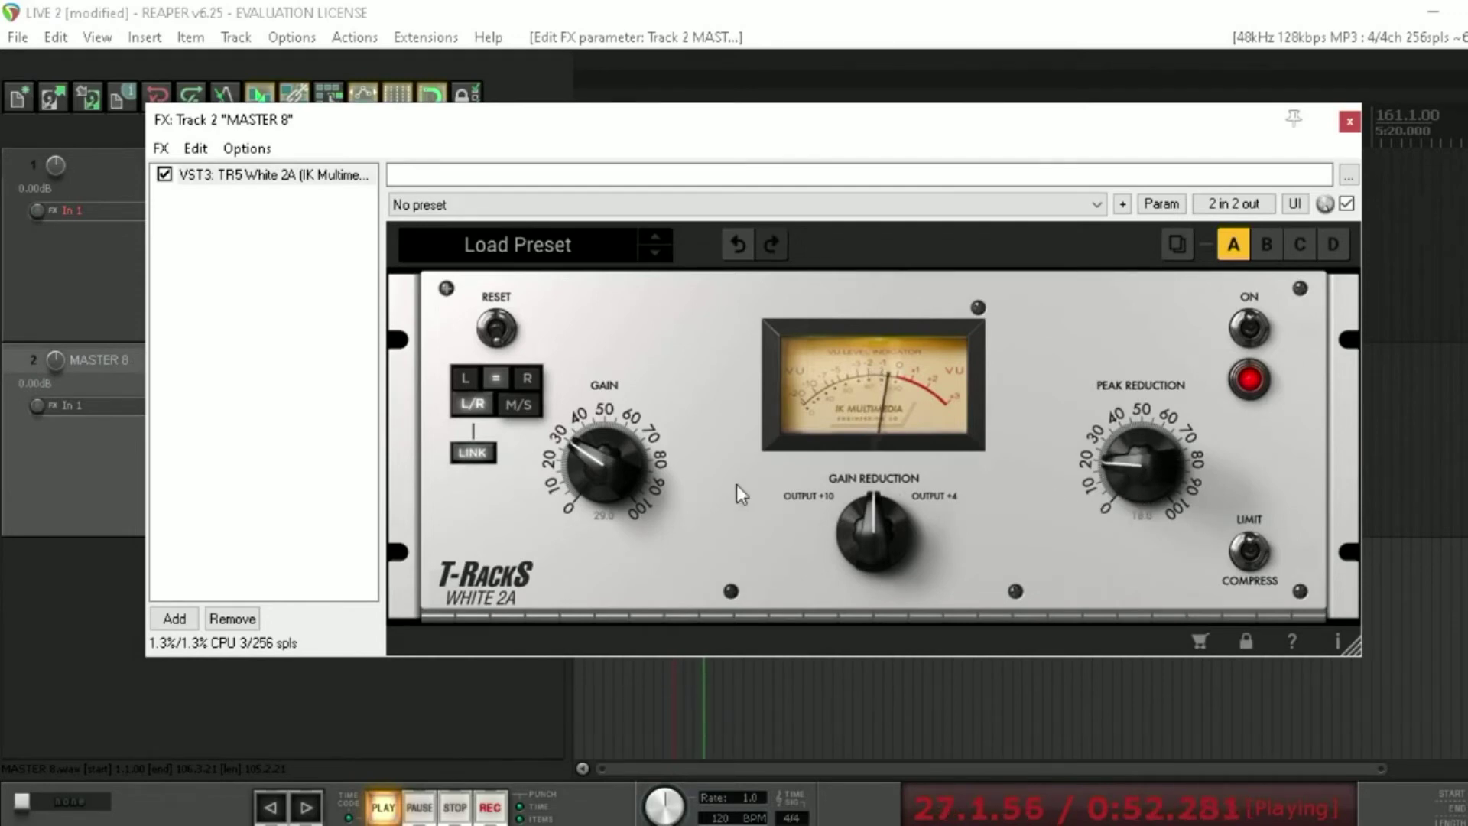
pyautogui.moveTo(612, 469)
pyautogui.mouseDown()
pyautogui.moveTo(616, 457)
pyautogui.moveTo(623, 469)
pyautogui.mouseUp()
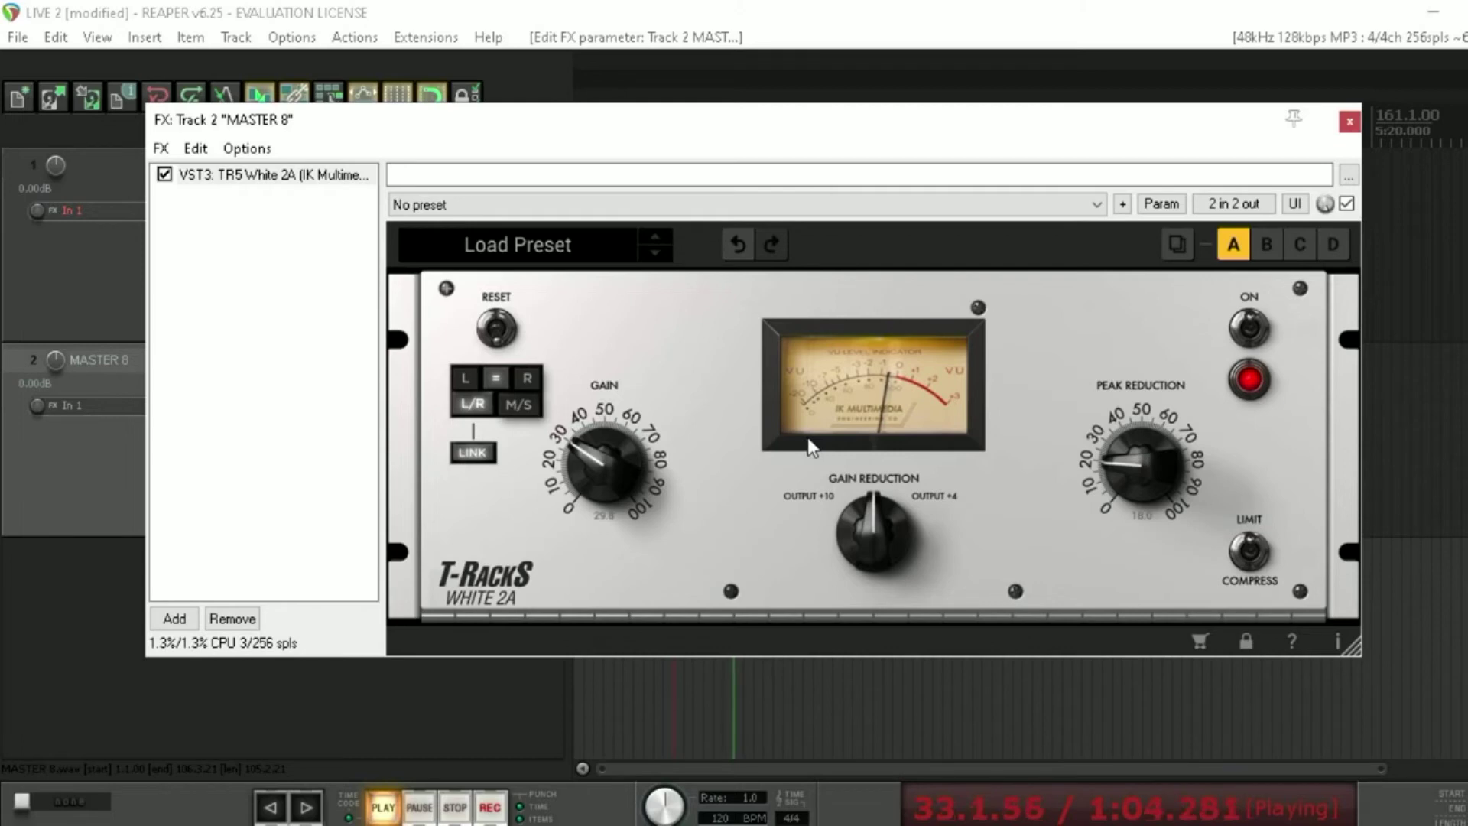
pyautogui.press('space')
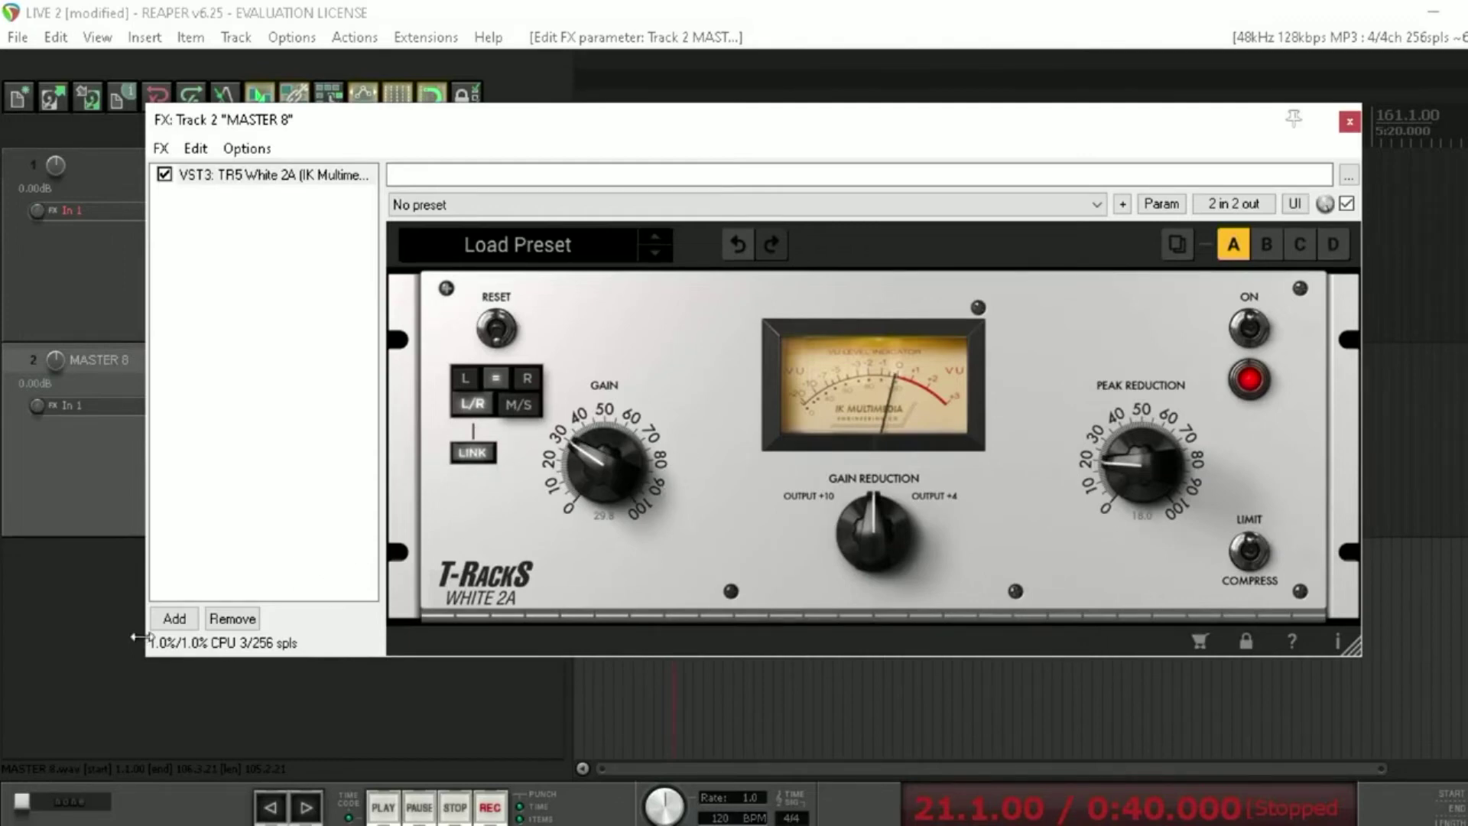
# Add the Waves L2 Stereo limiter after the White 2A on MASTER 8 and set its output ceiling to -0.3
pyautogui.click(174, 618)
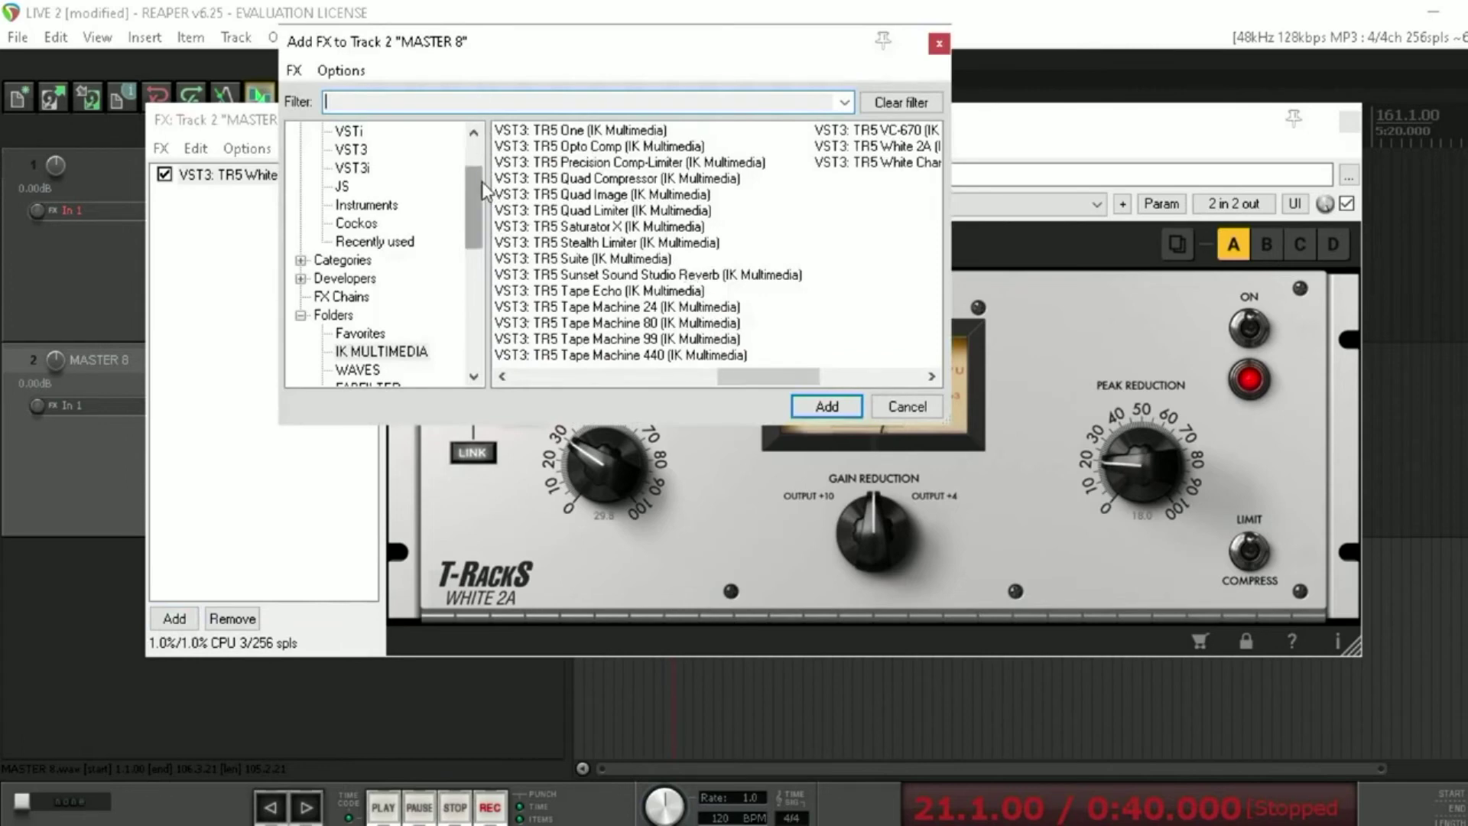
pyautogui.click(375, 370)
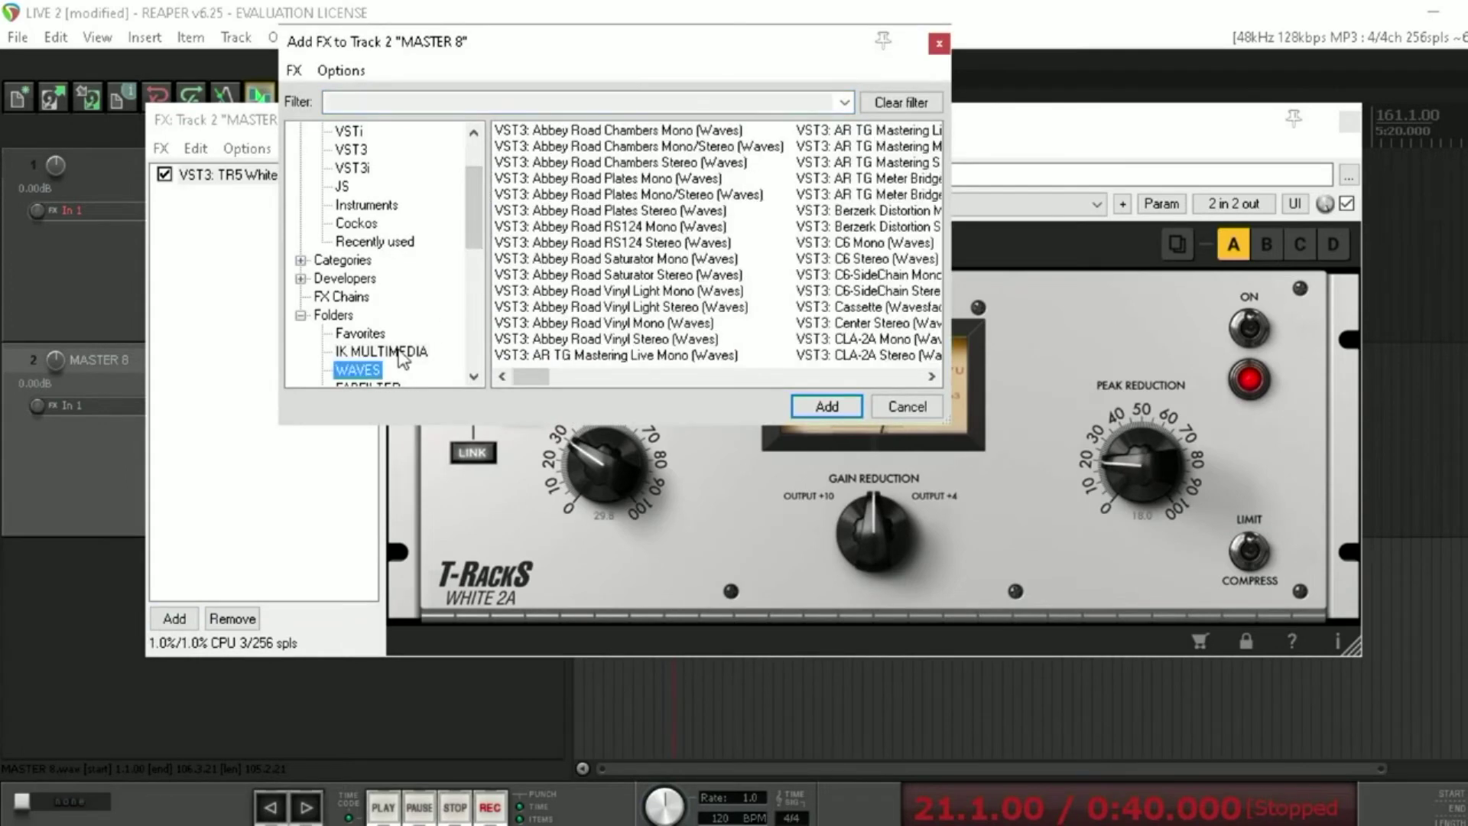
pyautogui.click(478, 103)
pyautogui.write('l2')
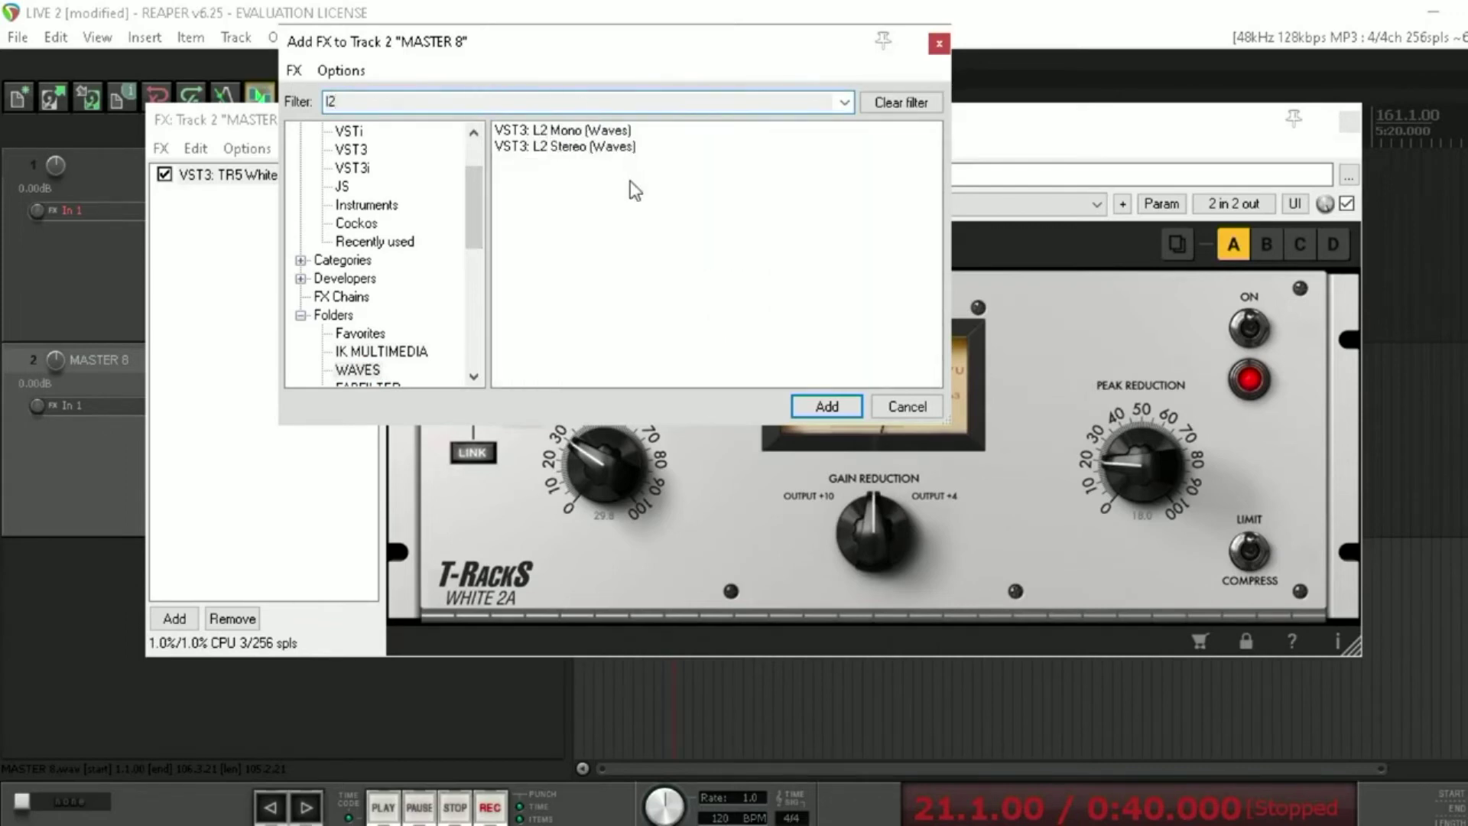
pyautogui.doubleClick(594, 147)
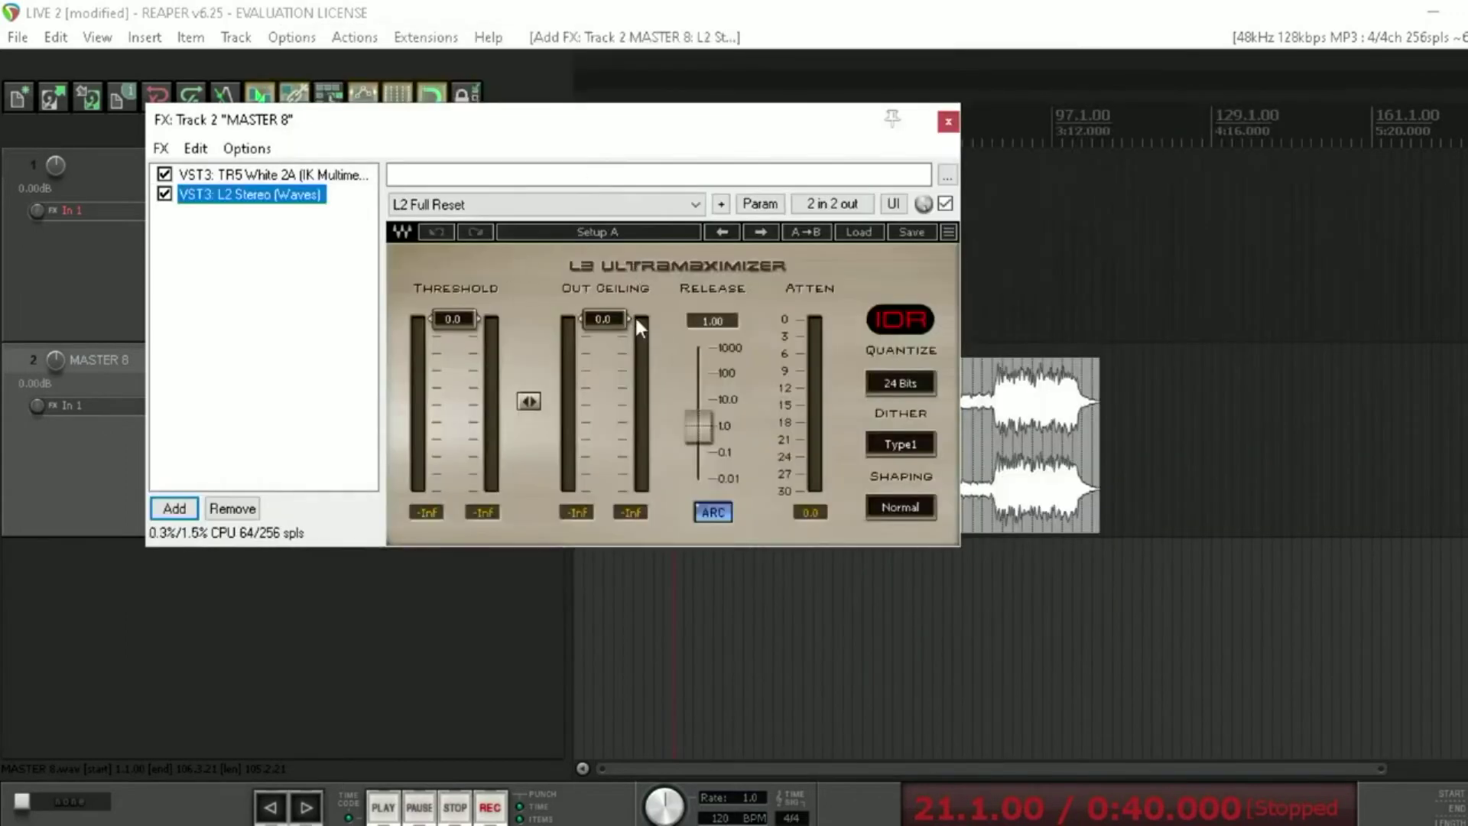
pyautogui.moveTo(616, 320); pyautogui.dragTo(608, 319)
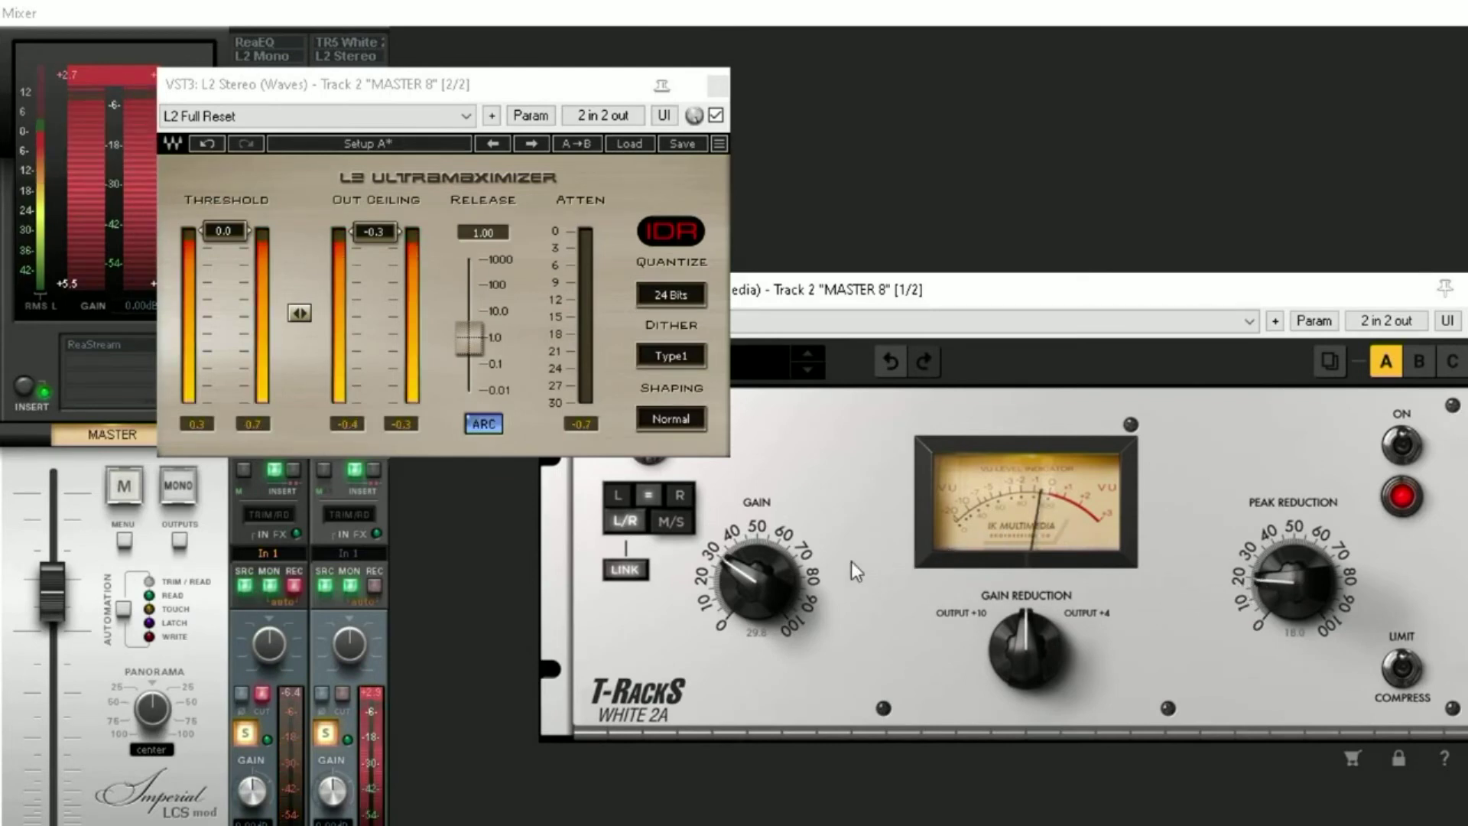
# Raise the White 2A's gain to 33.4 while the song plays and reset the master peak meter
pyautogui.scroll(-5, 761, 572)
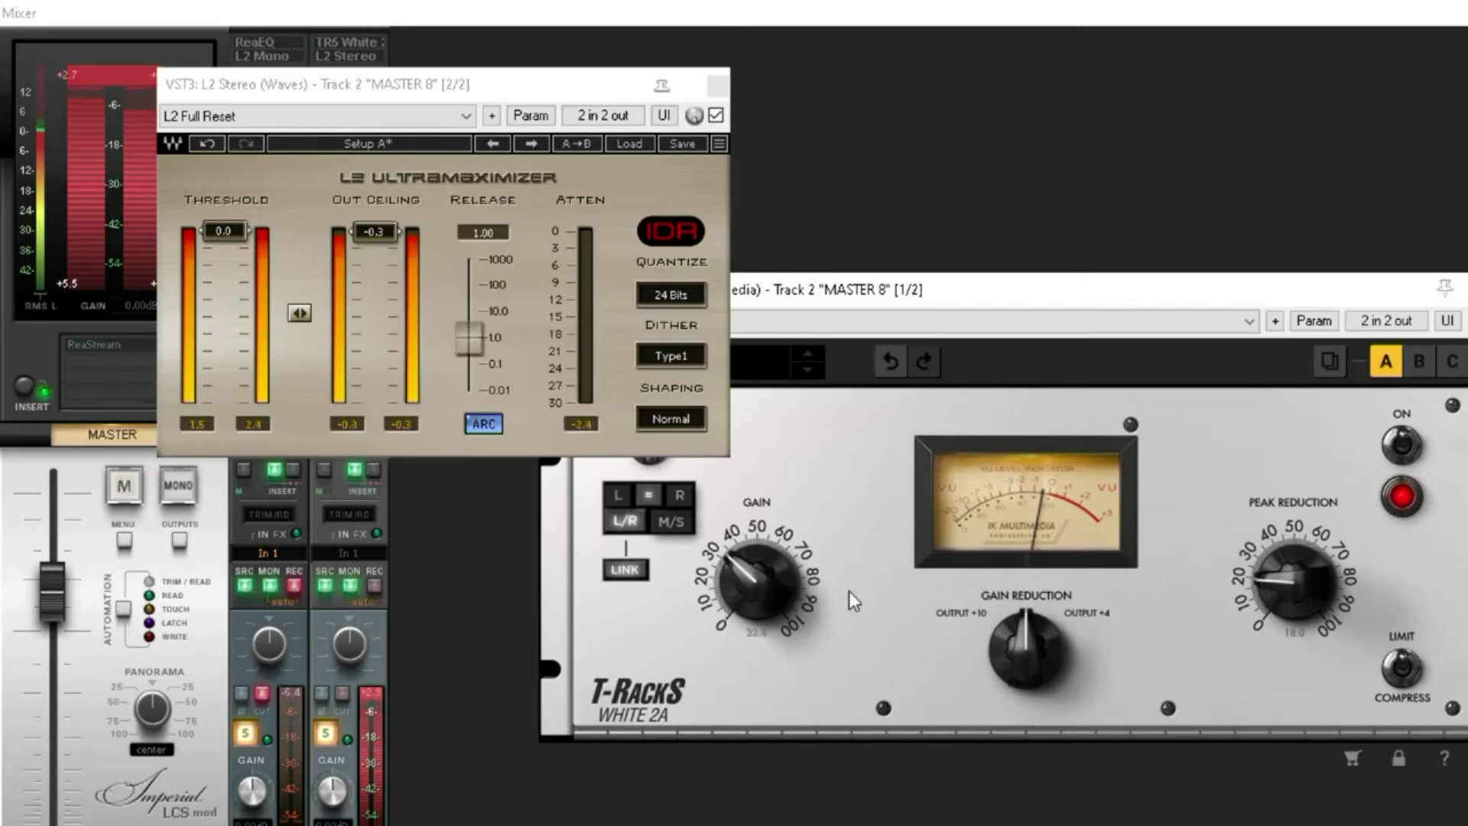
pyautogui.moveTo(848, 591); pyautogui.dragTo(878, 604)
pyautogui.click(95, 63)
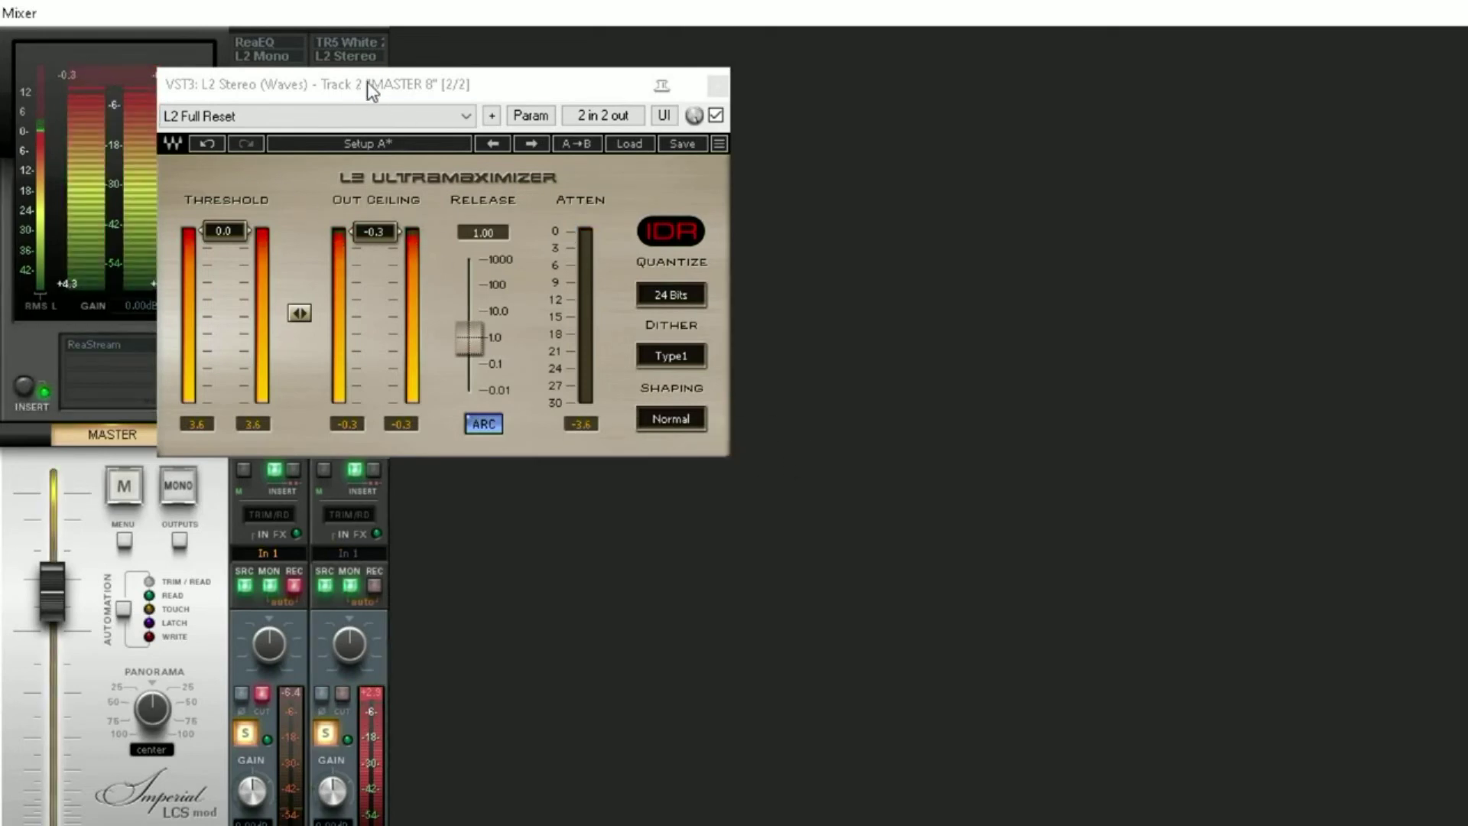
# Close the floating L2 Stereo window and check the White 2A beside the master meter from the mixer
pyautogui.click(361, 57)
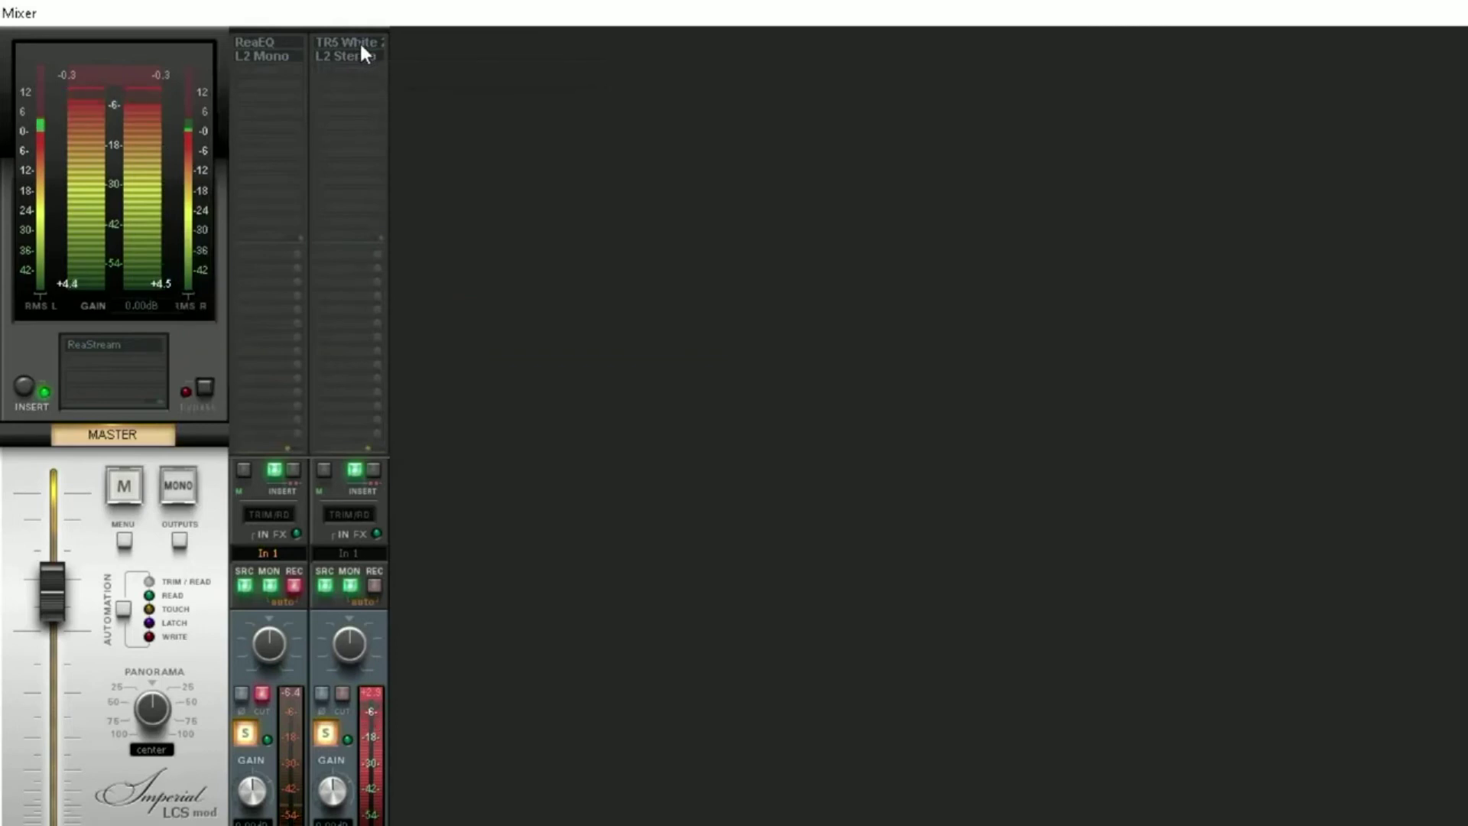
pyautogui.click(361, 44)
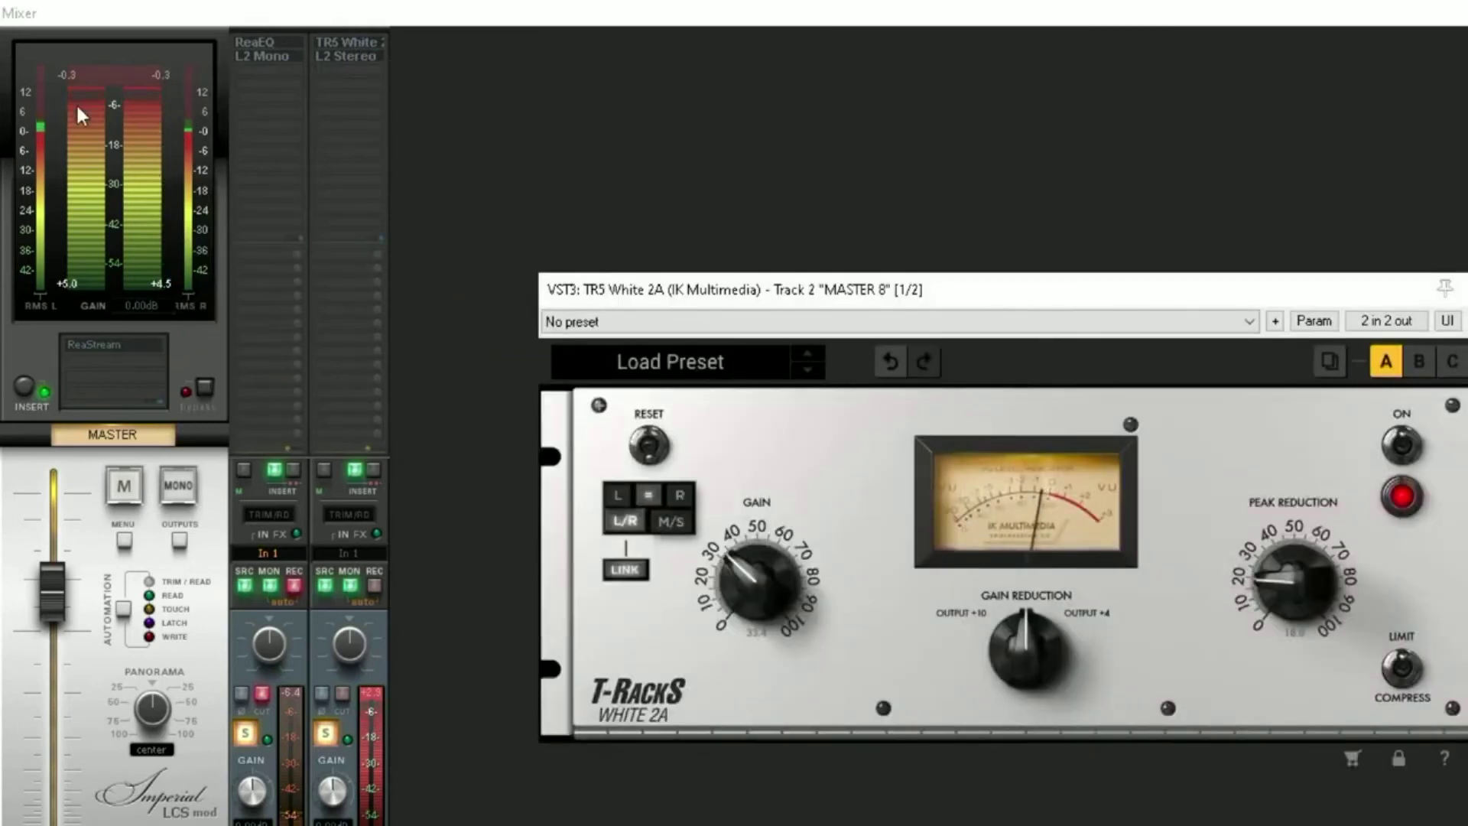
pyautogui.moveTo(954, 295); pyautogui.dragTo(860, 293)
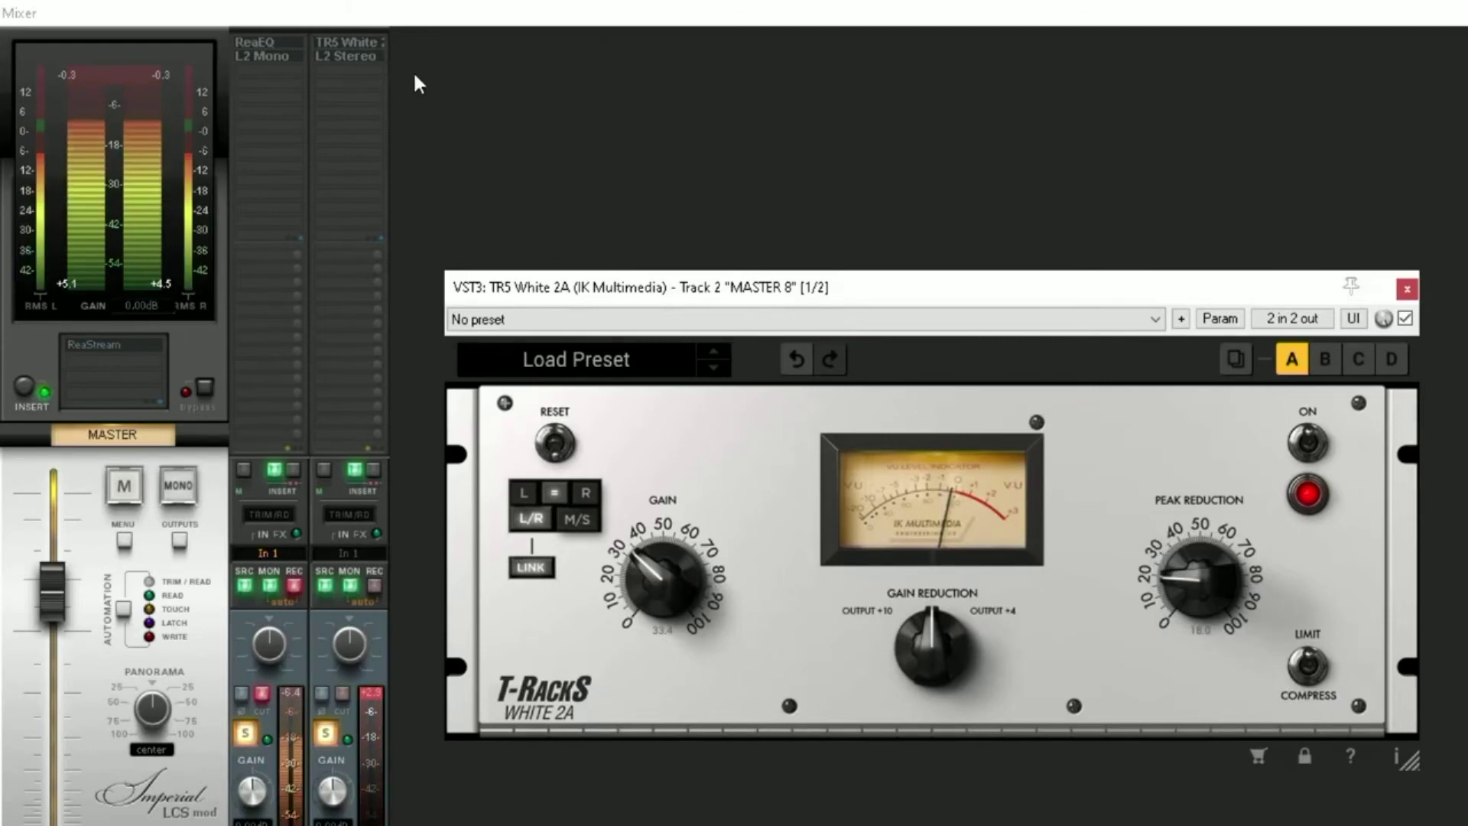
pyautogui.click(1406, 289)
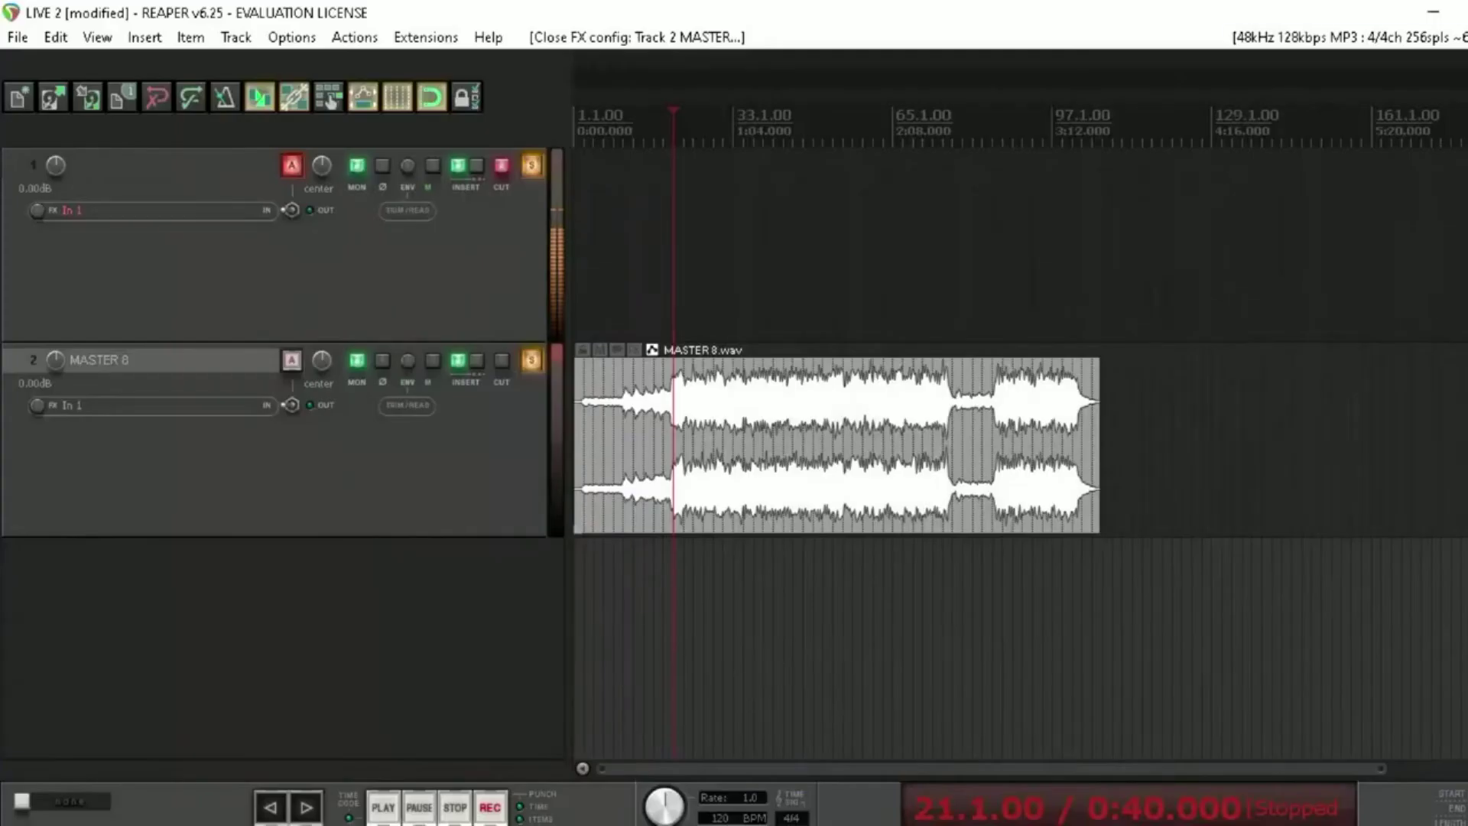
# Reopen the White 2A in MASTER 8's FX chain and raise its peak reduction to about 20 during playback
pyautogui.click(457, 360)
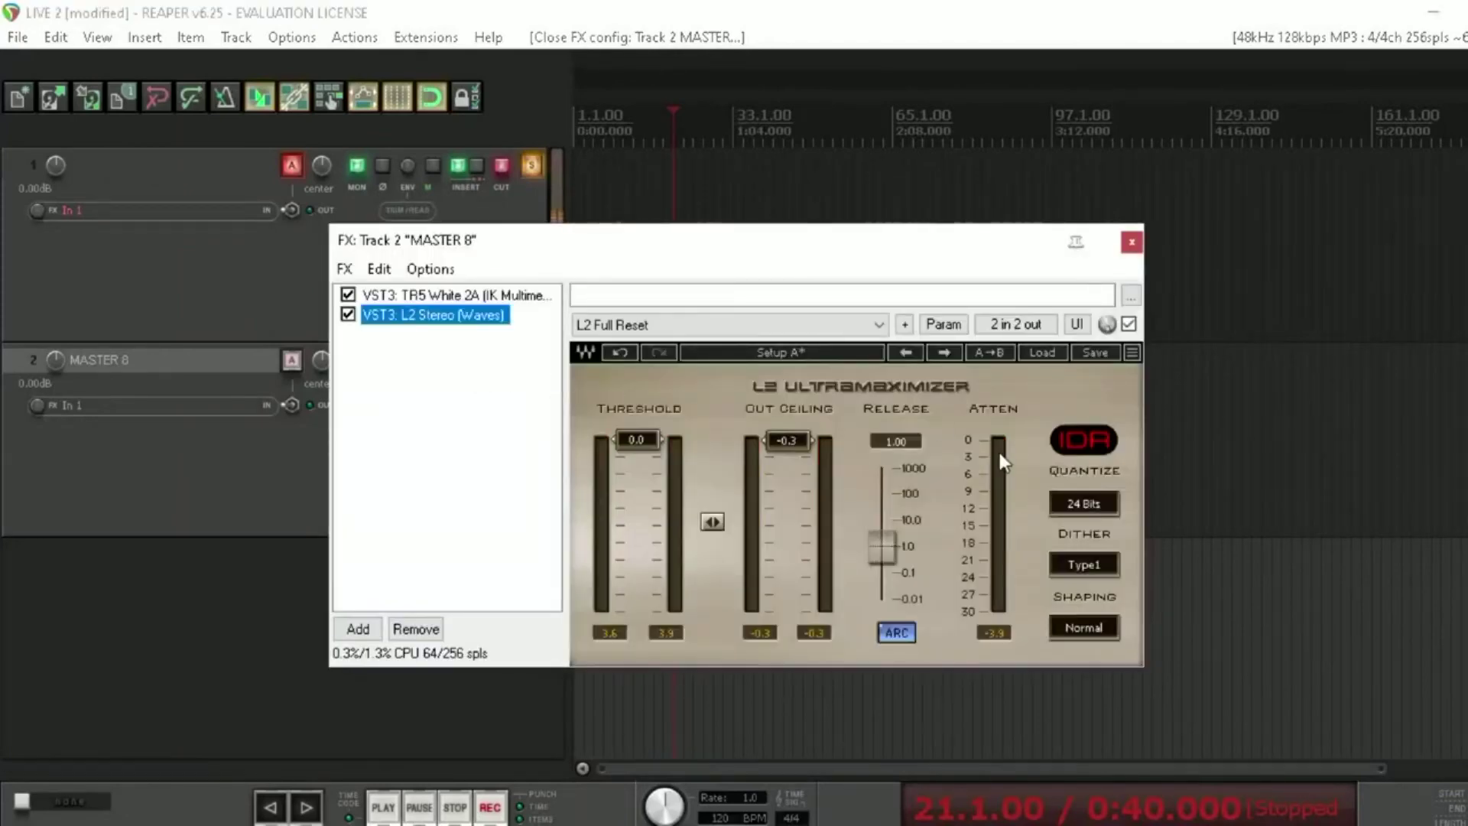
pyautogui.click(448, 296)
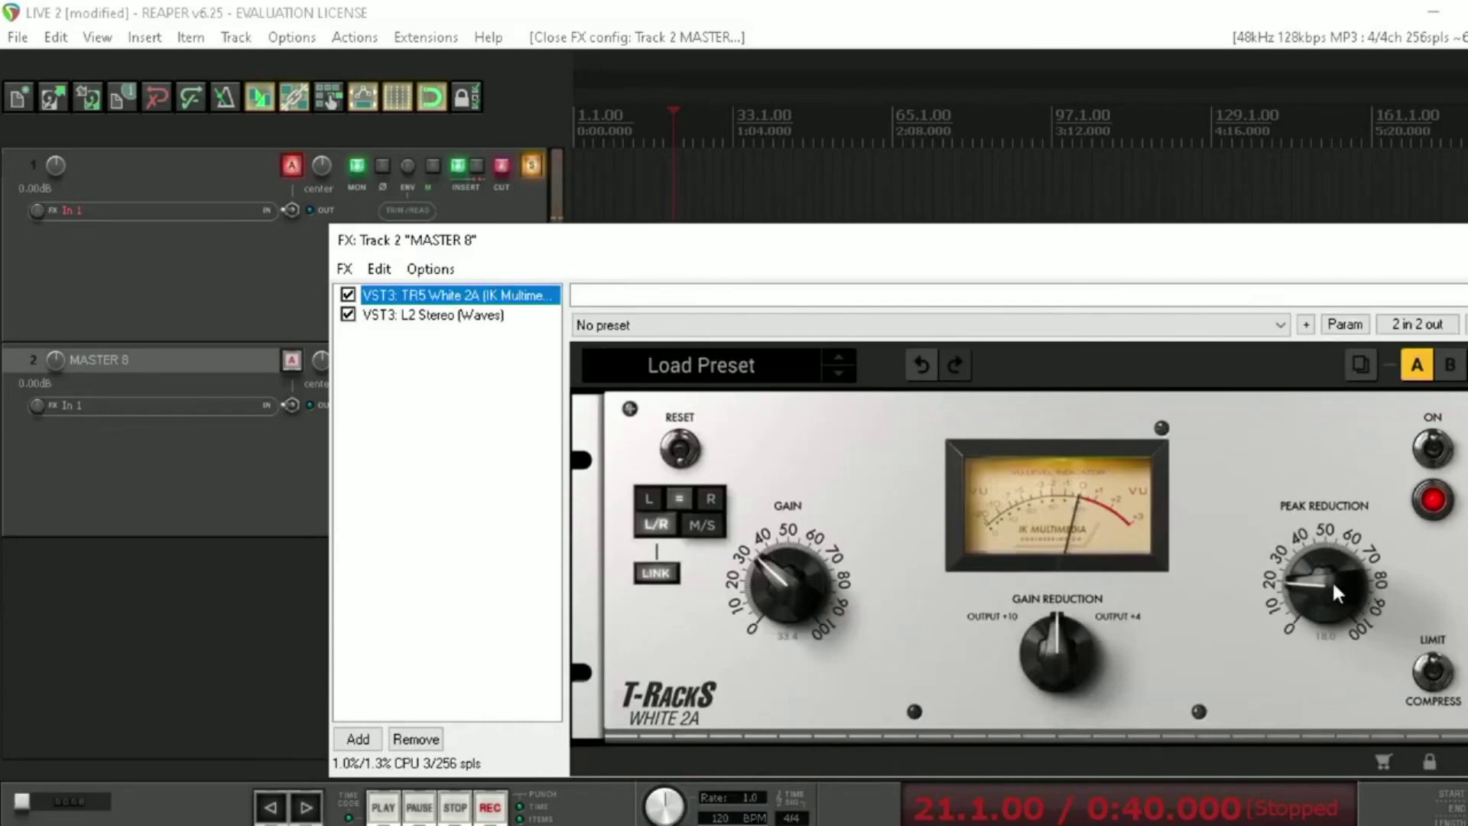
pyautogui.press('space')
pyautogui.moveTo(1319, 612); pyautogui.dragTo(1376, 581)
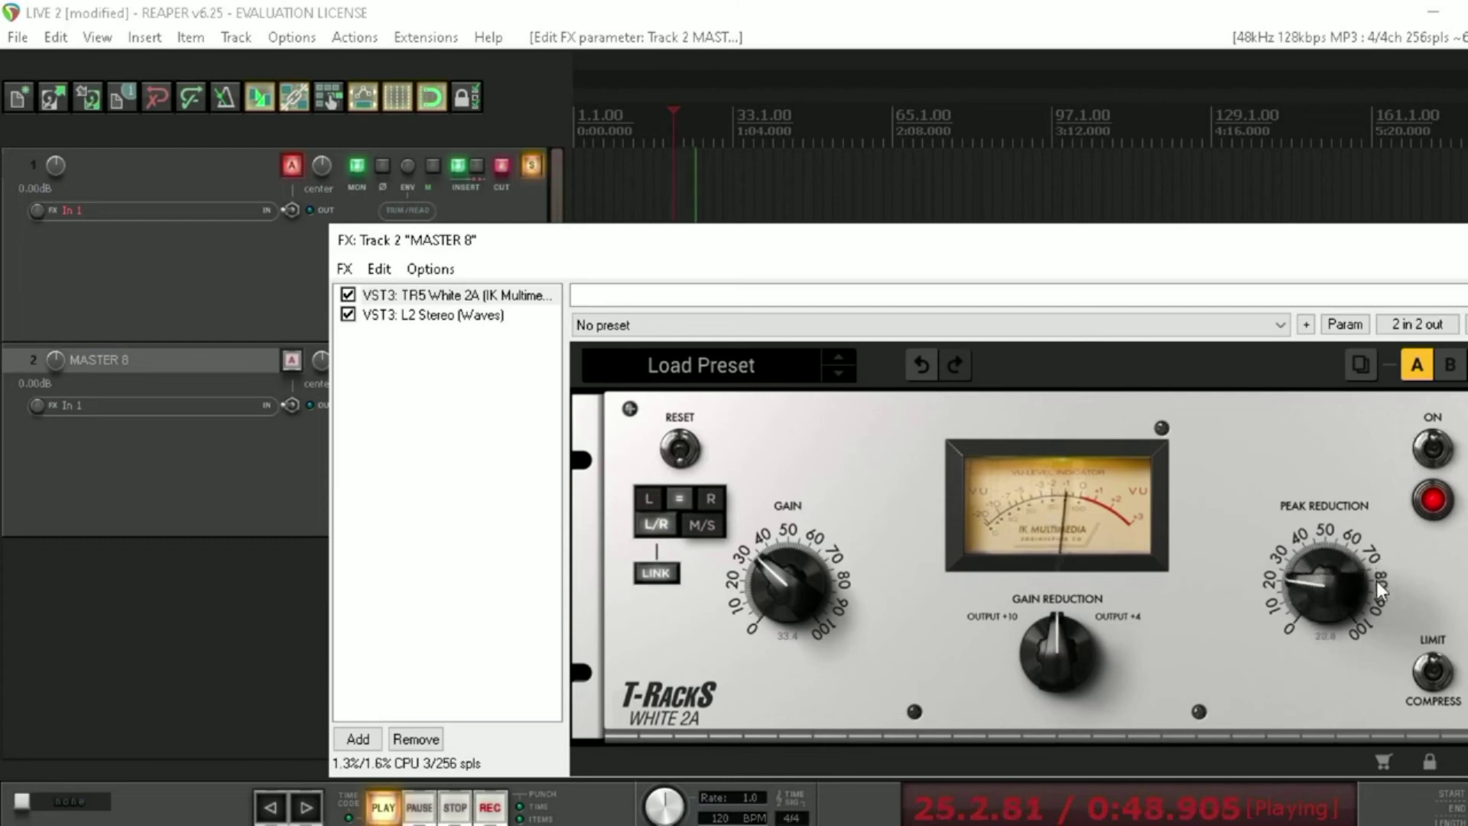